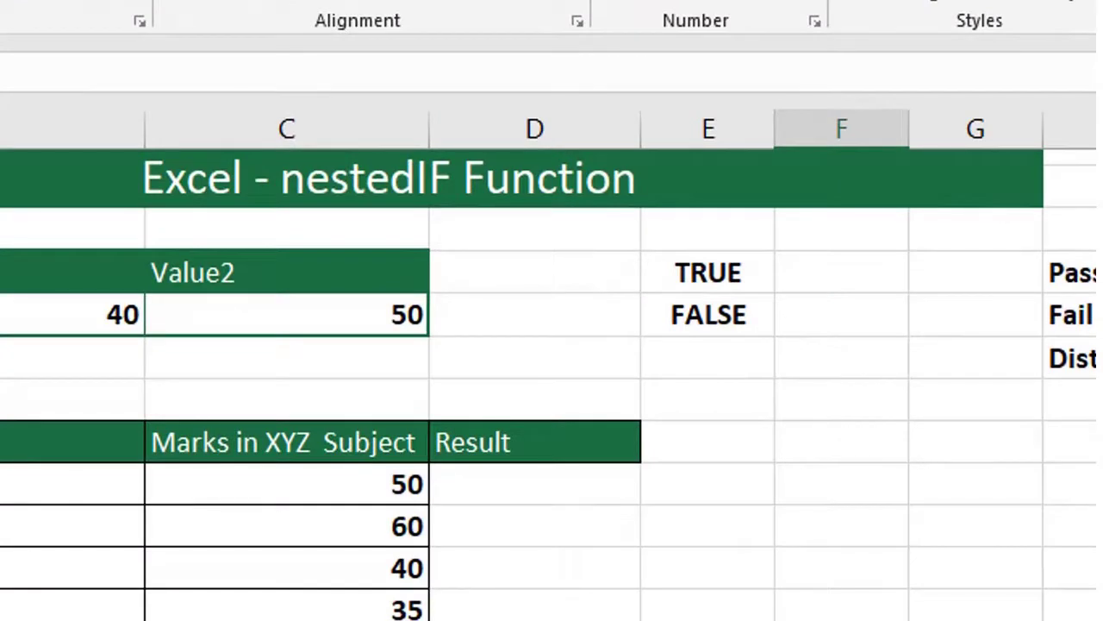
Examine the TRUE and FALSE cells, the Pass and Fail labels, and the empty Result column of the marks table
{"action": "left_click", "coordinate": [724, 569]}
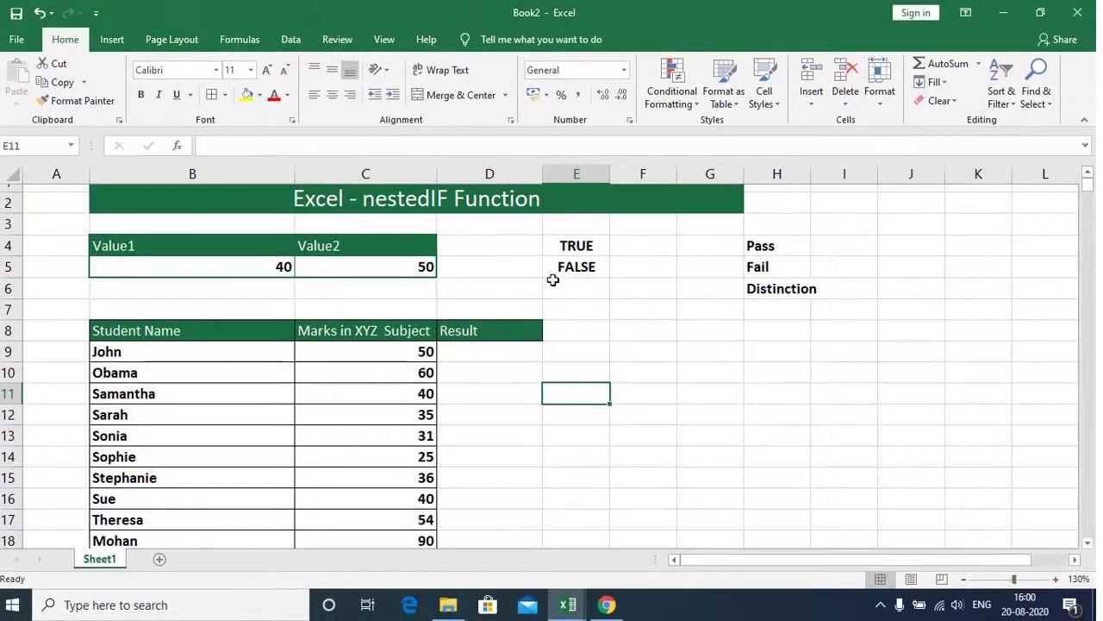
{"action": "left_click", "coordinate": [593, 246]}
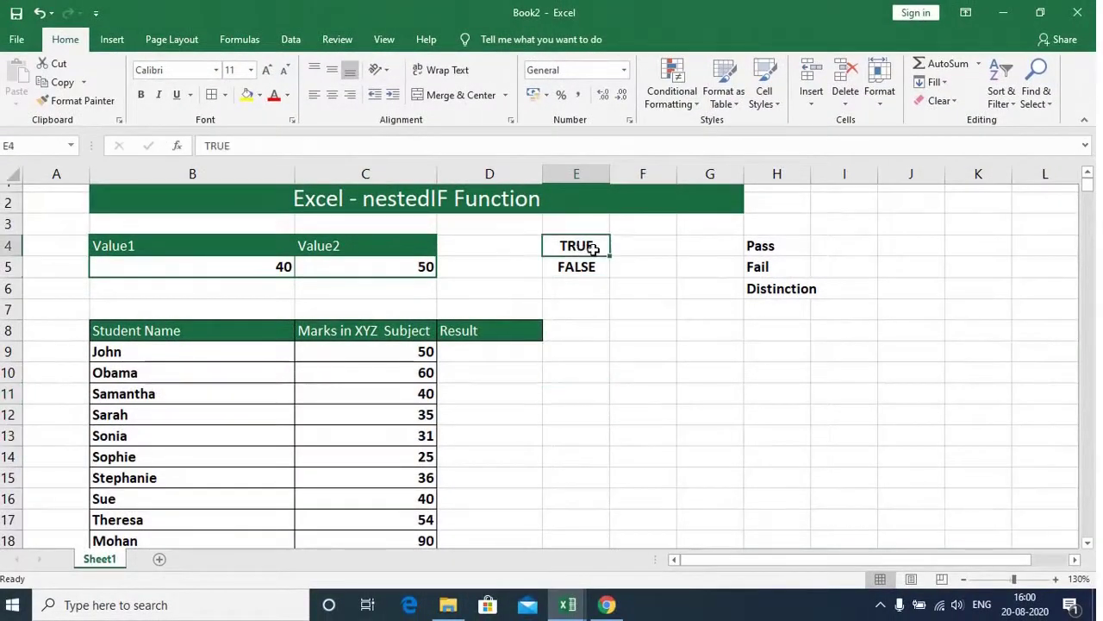
{"action": "left_click", "coordinate": [591, 266]}
{"action": "left_click", "coordinate": [771, 247]}
{"action": "left_click", "coordinate": [768, 265]}
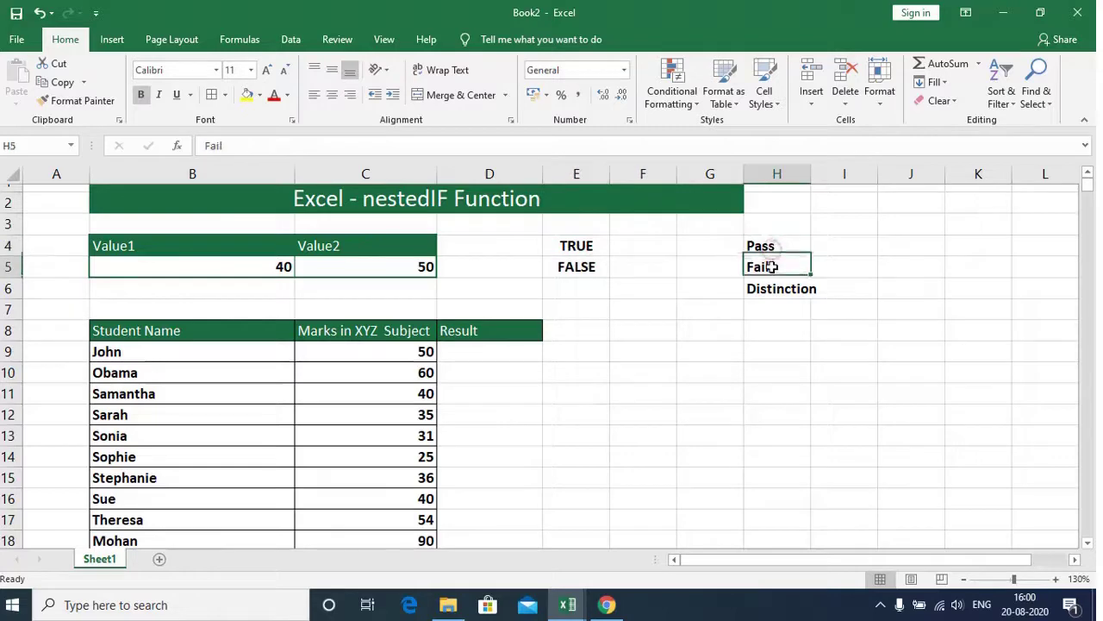
{"action": "mouse_move", "coordinate": [568, 603]}
{"action": "left_click", "coordinate": [579, 267]}
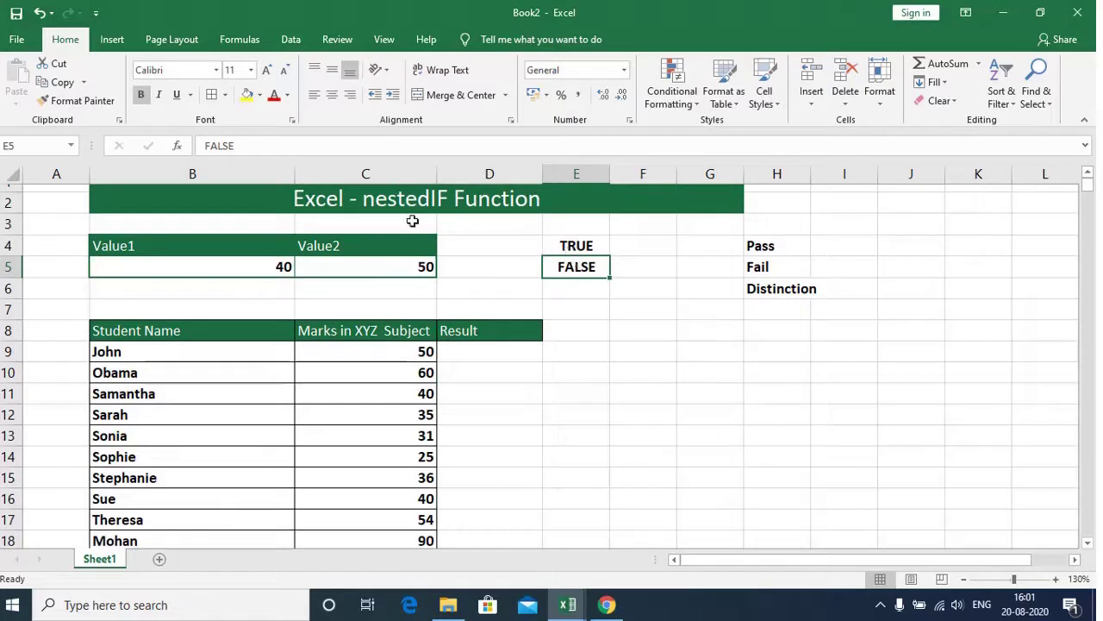
{"action": "left_click", "coordinate": [470, 351]}
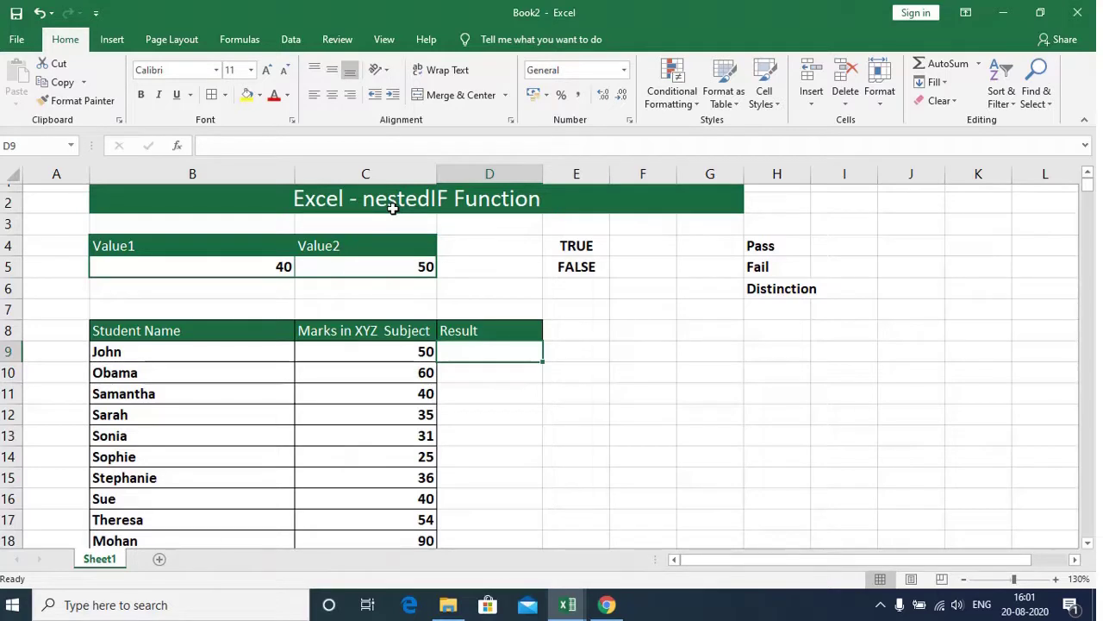
{"action": "left_click", "coordinate": [551, 402]}
Enter =IF(C9>35,"Pass","Fail") in D9 and fill it down the Result column to D18
{"action": "left_click", "coordinate": [462, 352]}
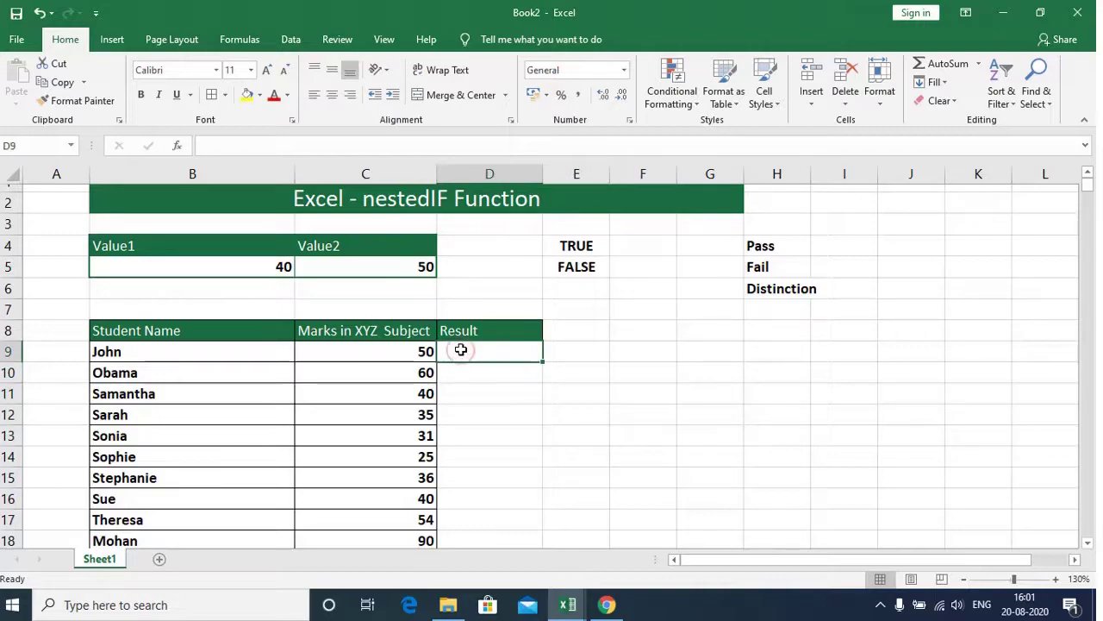
{"action": "type", "text": "=if("}
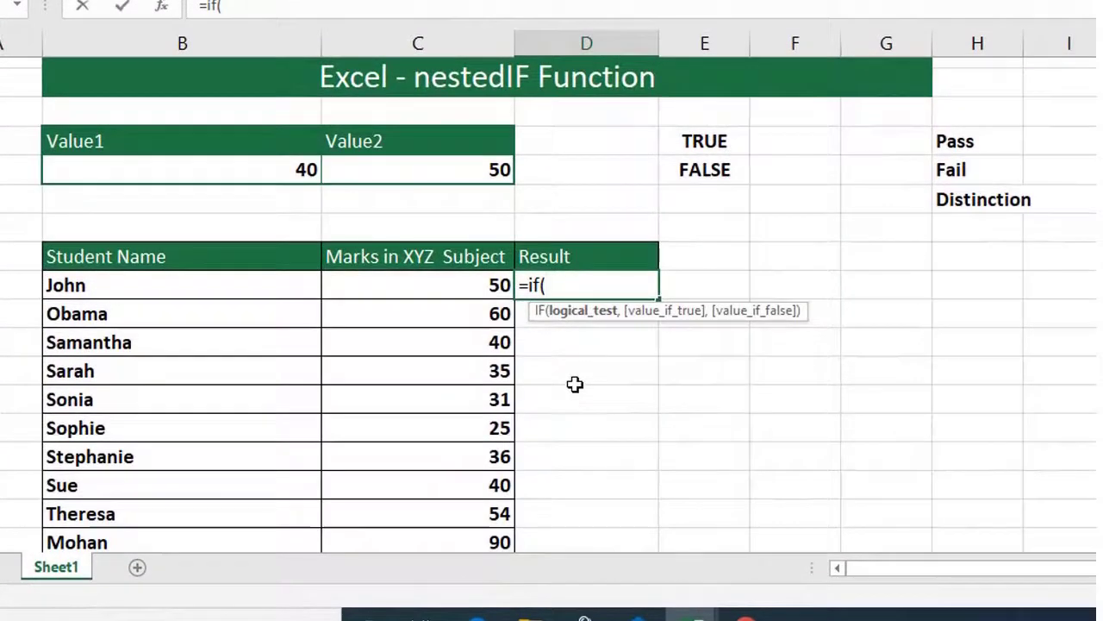
{"action": "left_click", "coordinate": [454, 285]}
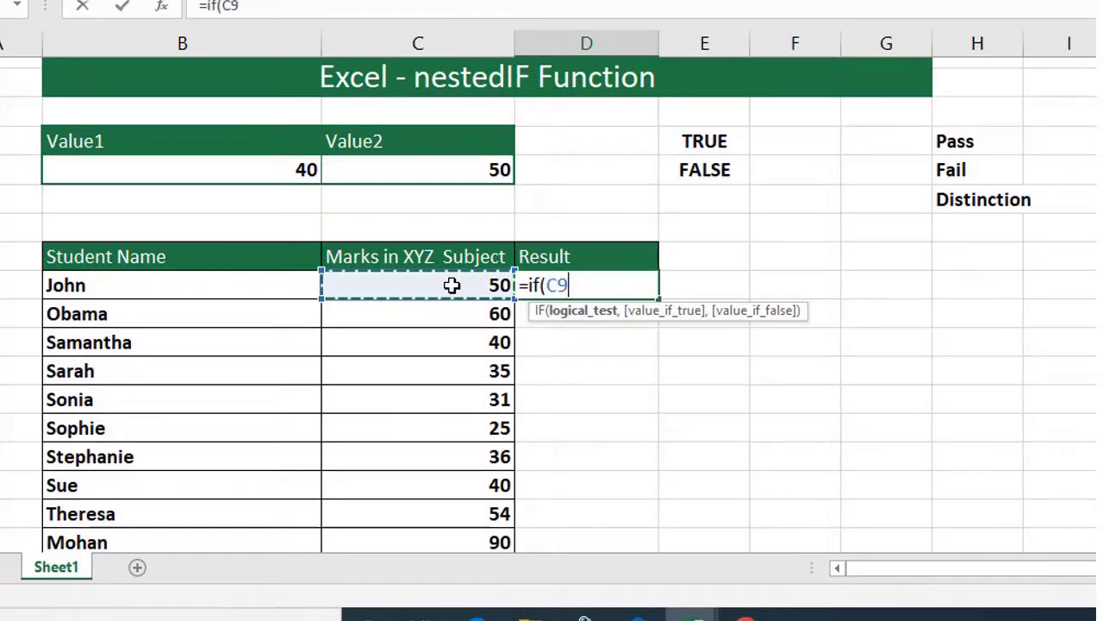
{"action": "type", "text": ">35"}
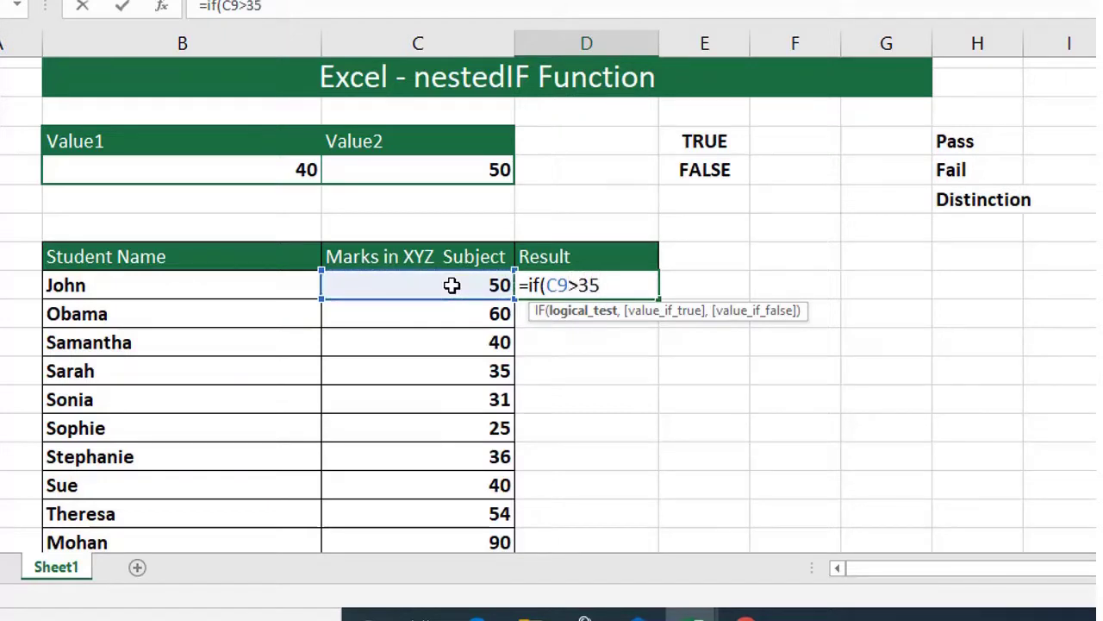
{"action": "type", "text": ","}
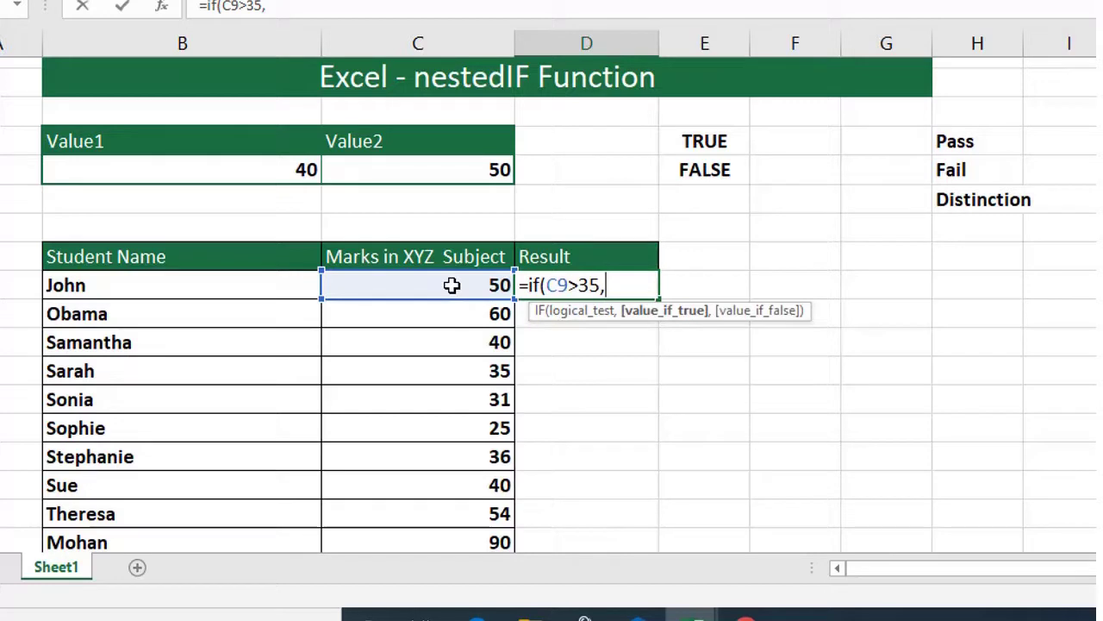
{"action": "type", "text": "\"Pass\""}
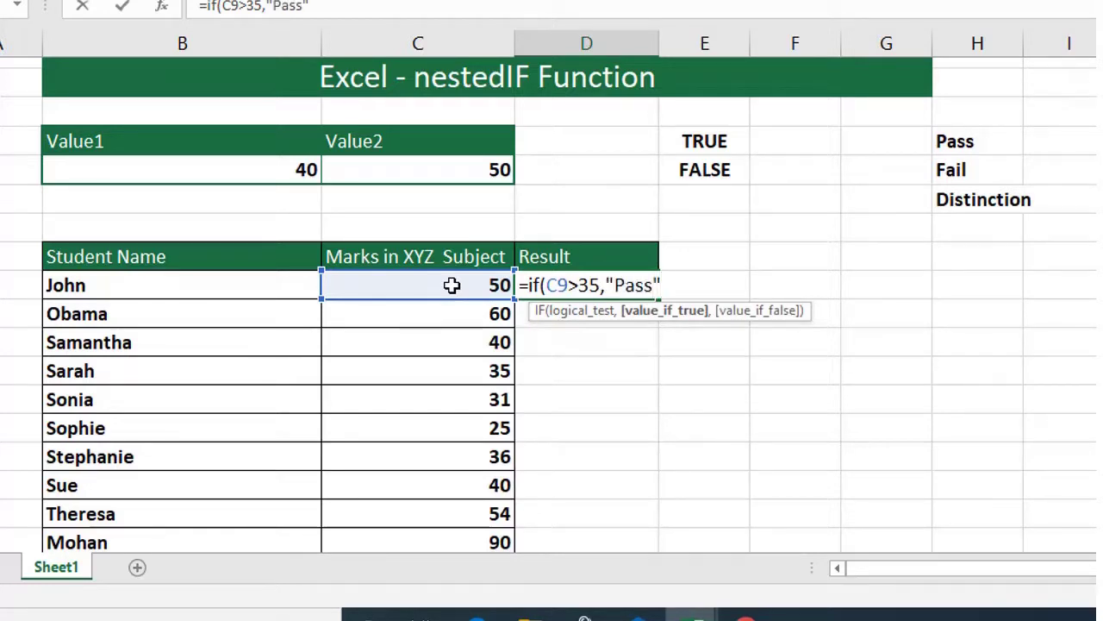
{"action": "type", "text": ","}
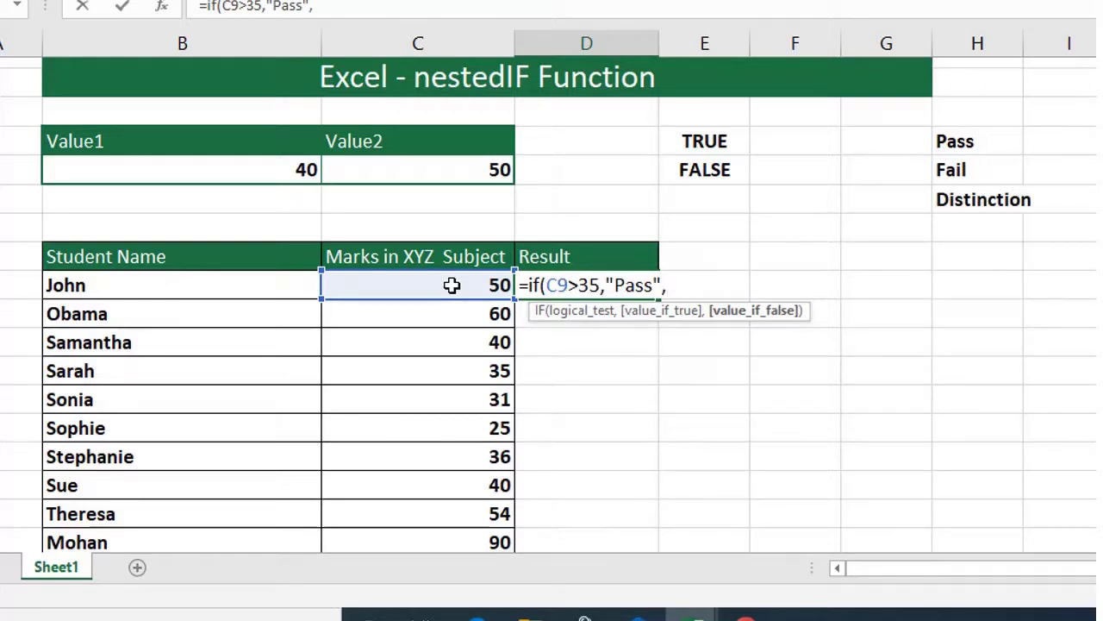
{"action": "type", "text": "\"Fail"}
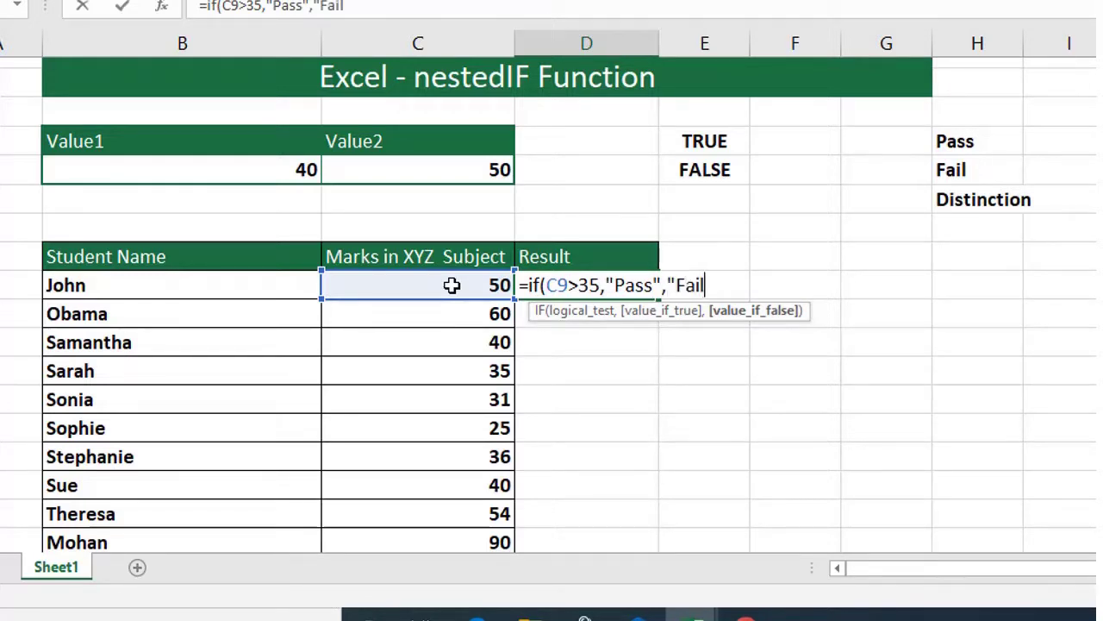
{"action": "type", "text": "\")"}
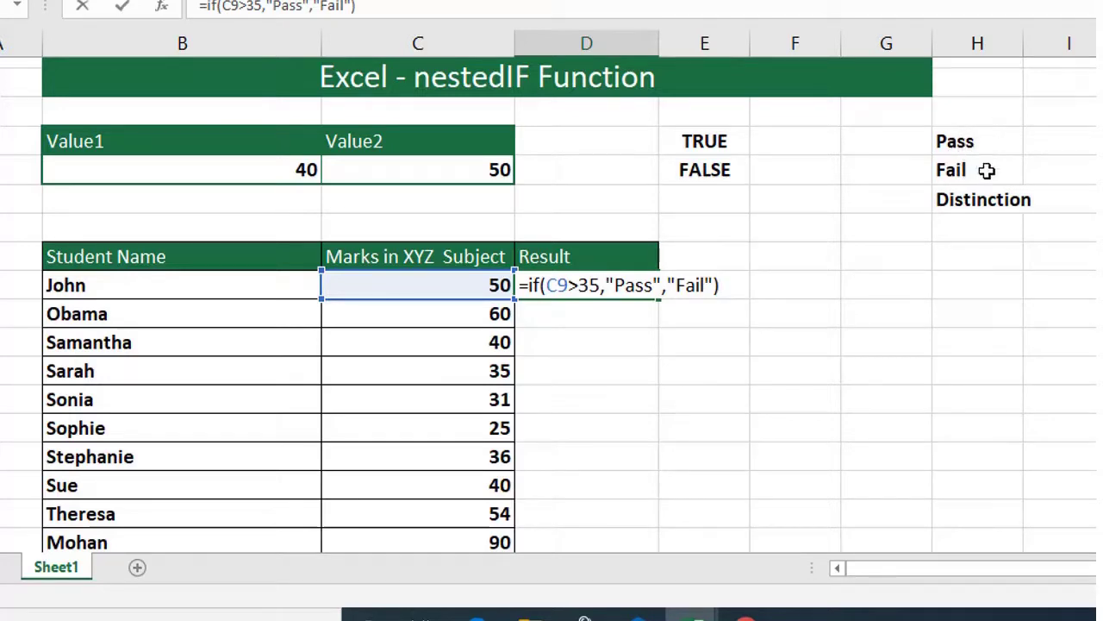
{"action": "key", "text": "ctrl+Return"}
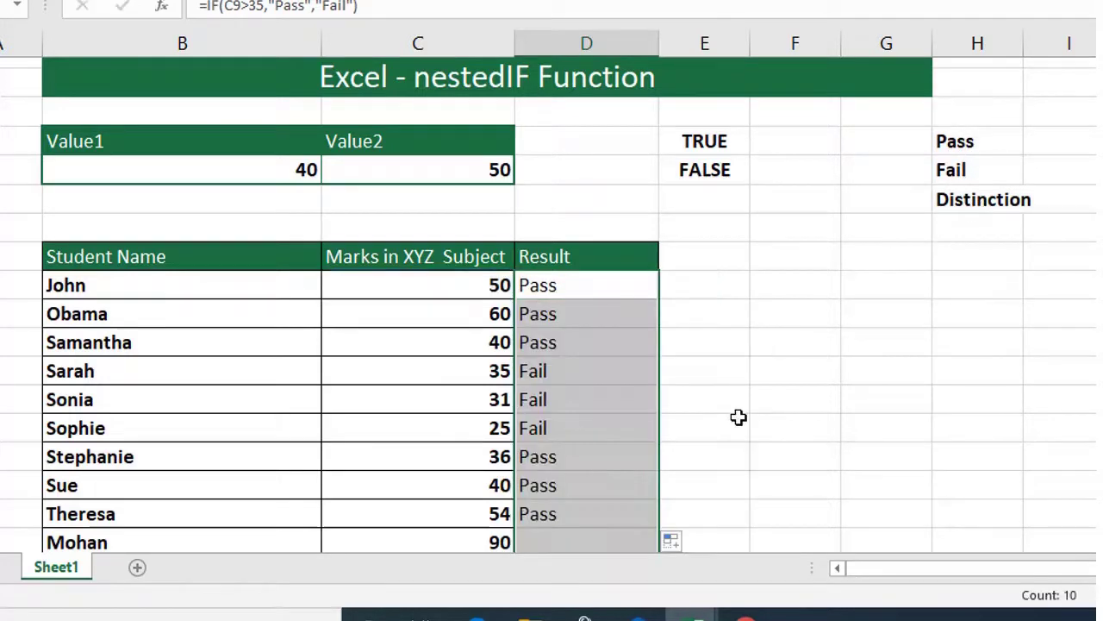
{"action": "left_click", "coordinate": [965, 204]}
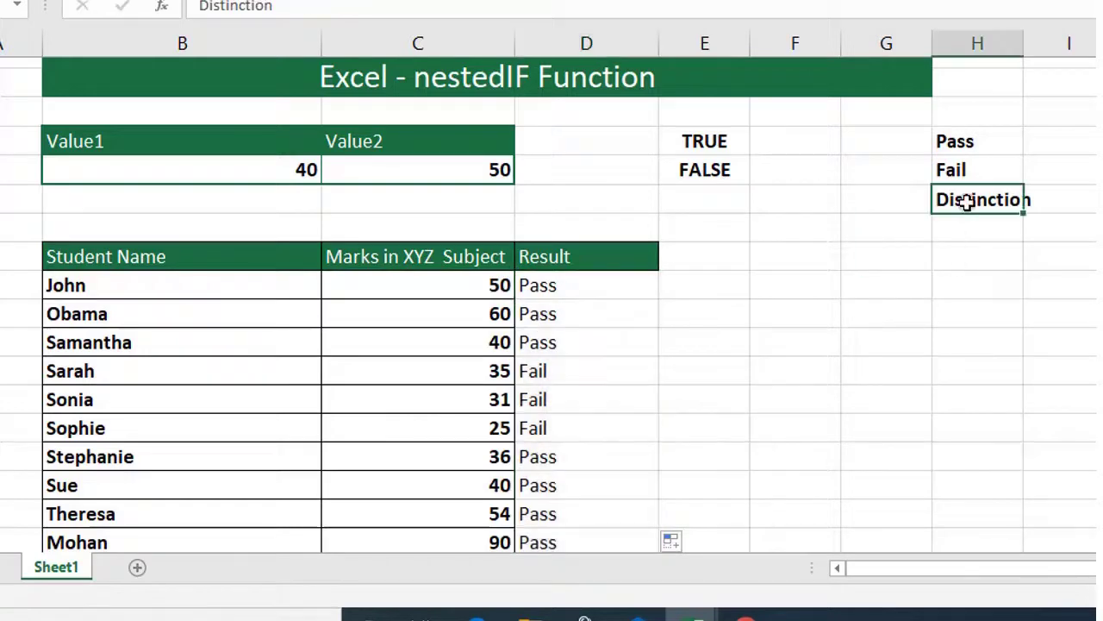
{"action": "left_click", "coordinate": [605, 278]}
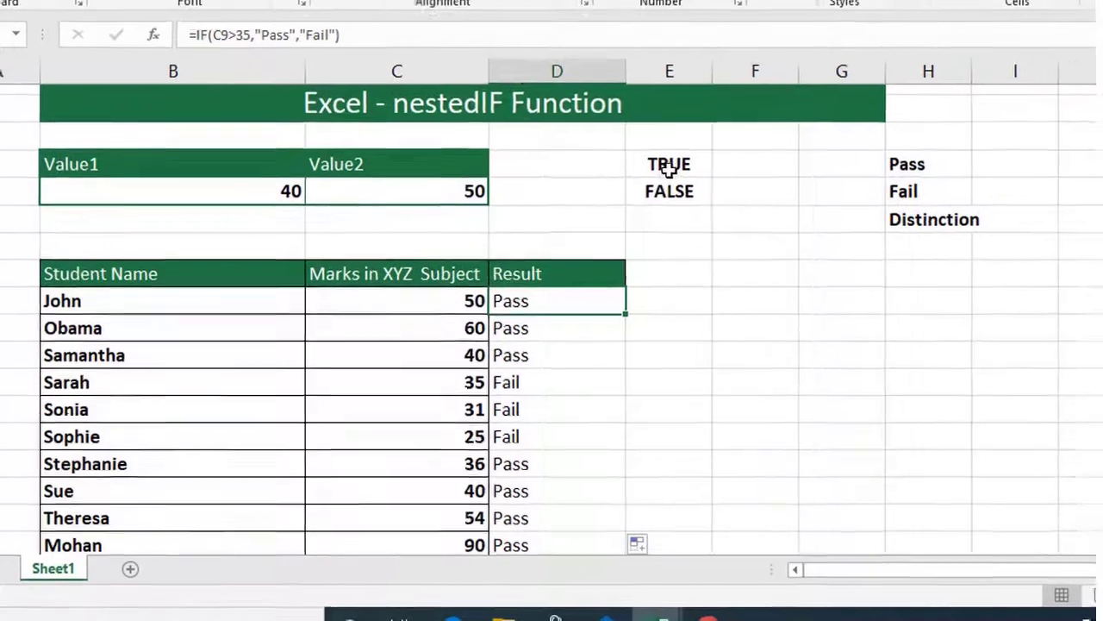
{"action": "left_click", "coordinate": [670, 166]}
{"action": "left_click_drag", "start_coordinate": [932, 166], "coordinate": [925, 194]}
{"action": "left_click", "coordinate": [903, 231]}
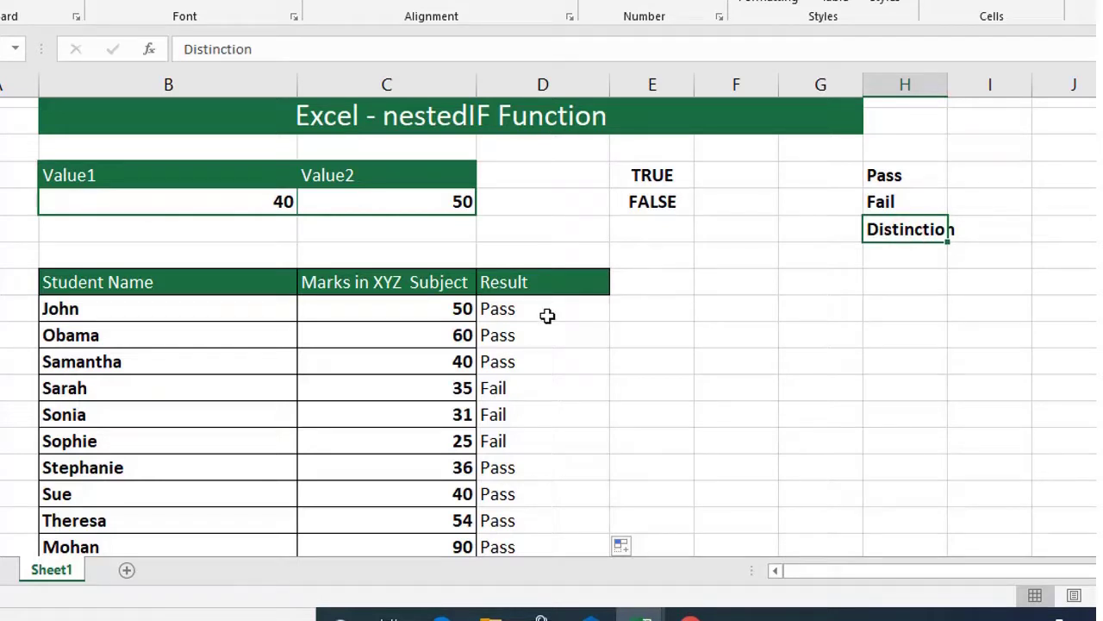
Clear the Pass/Fail formulas from the Result column, D9 to D18
{"action": "left_click_drag", "start_coordinate": [547, 315], "coordinate": [566, 544]}
{"action": "key", "text": "Delete"}
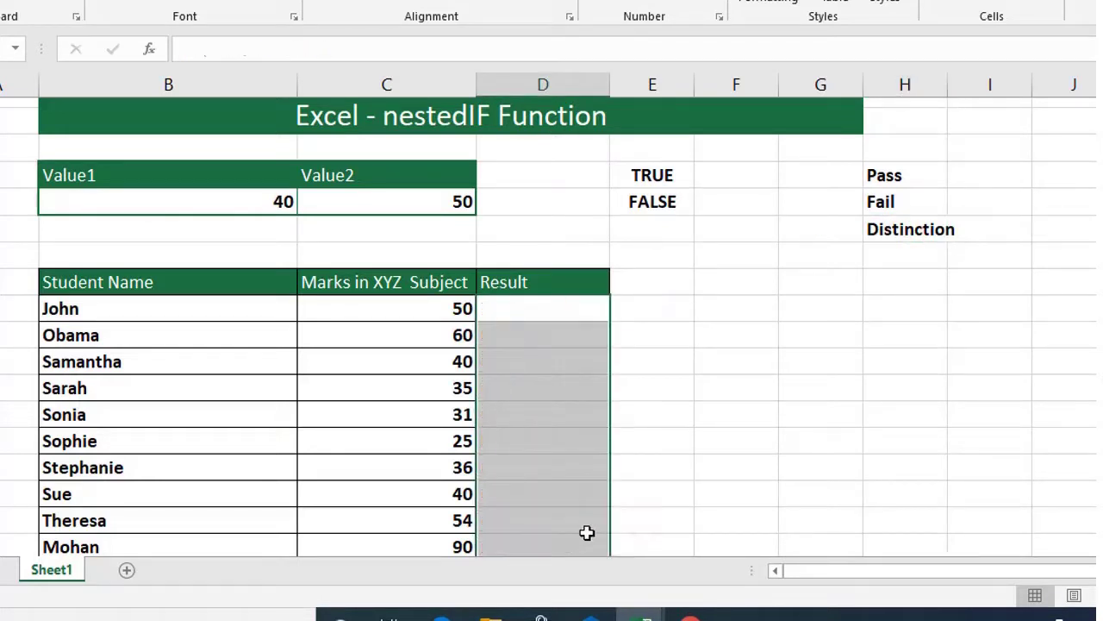
{"action": "left_click", "coordinate": [728, 422]}
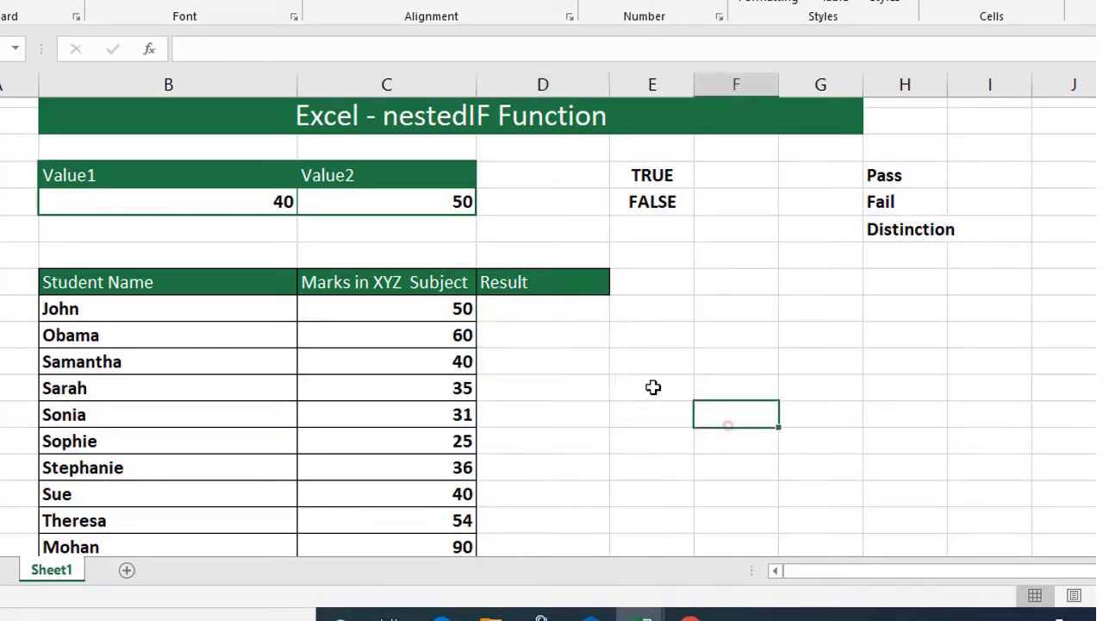
Enter >75 as the Distinction criterion in I6 and widen column H to fit its labels
{"action": "left_click", "coordinate": [969, 170]}
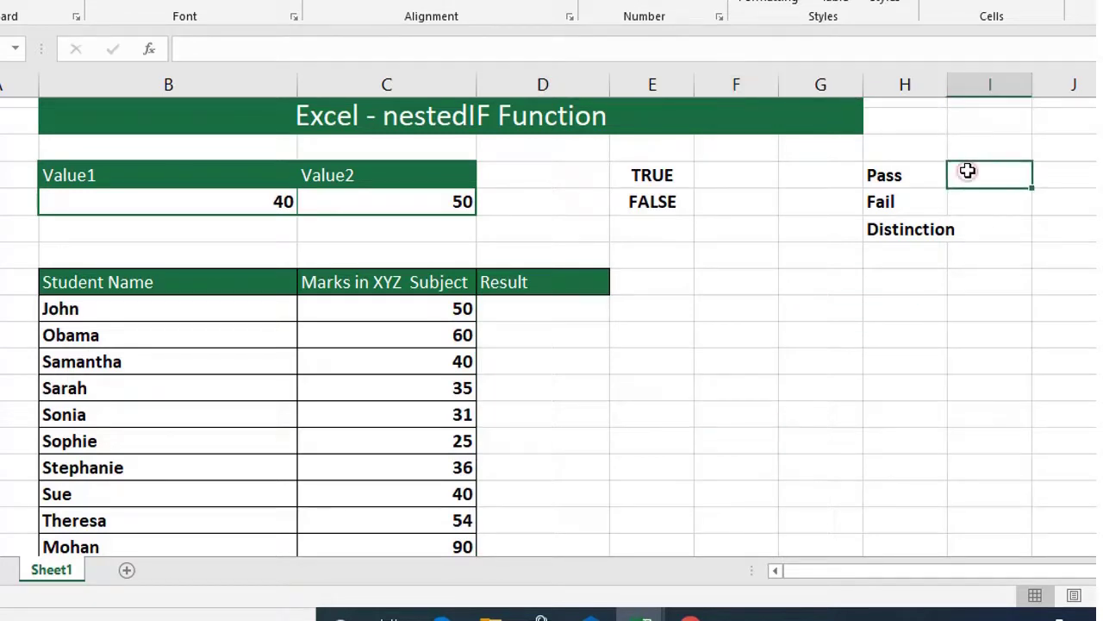
{"action": "key", "text": "Down"}
{"action": "key", "text": "Down"}
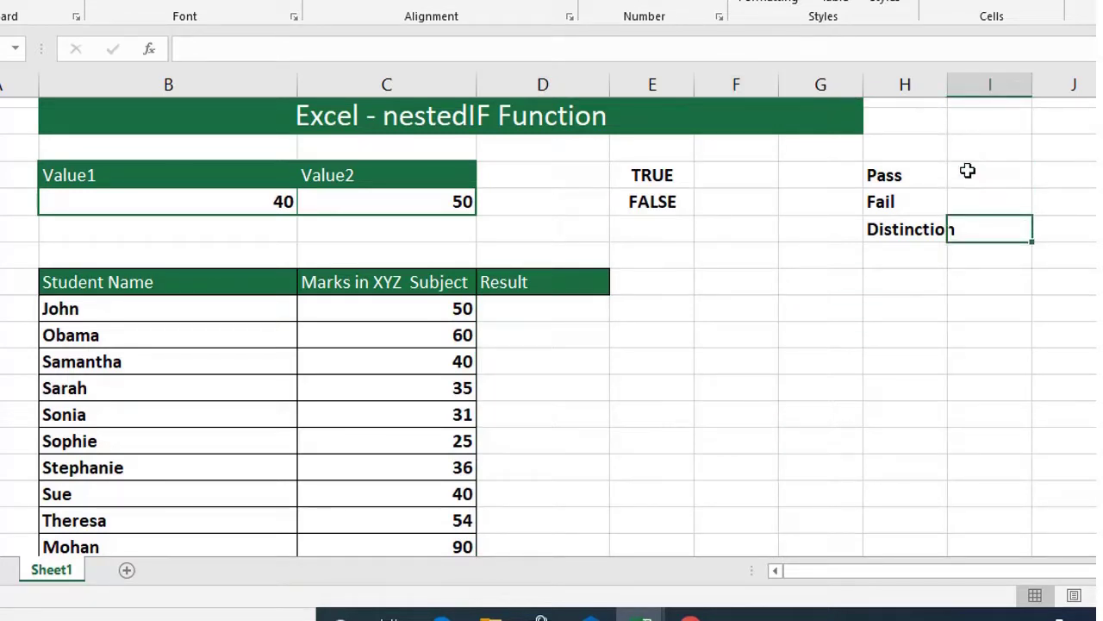
{"action": "type", "text": ">75"}
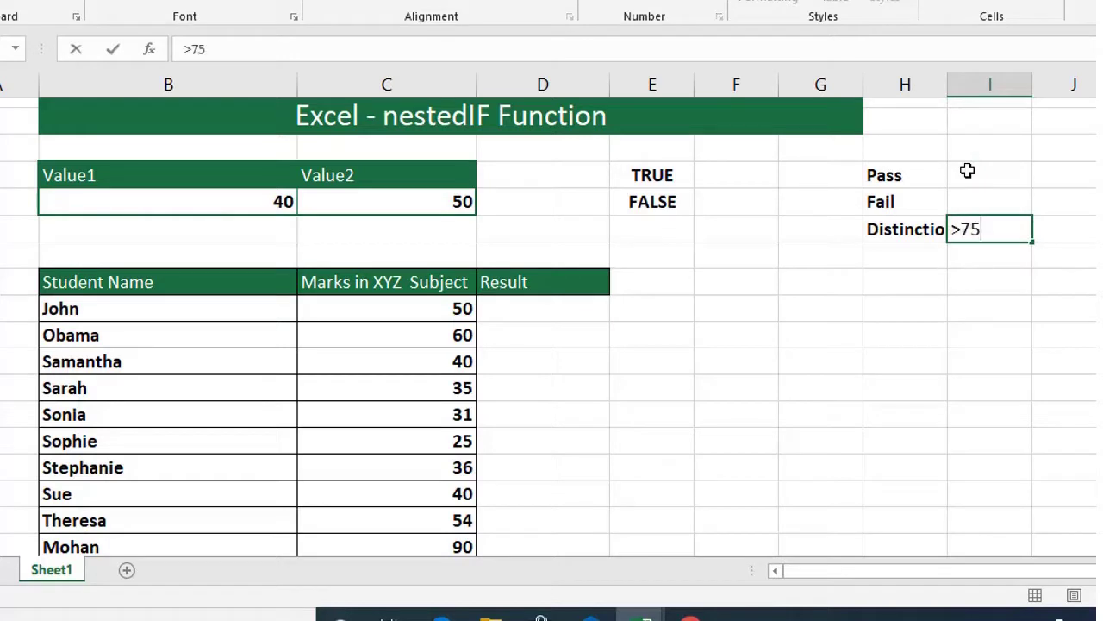
{"action": "key", "text": "Return"}
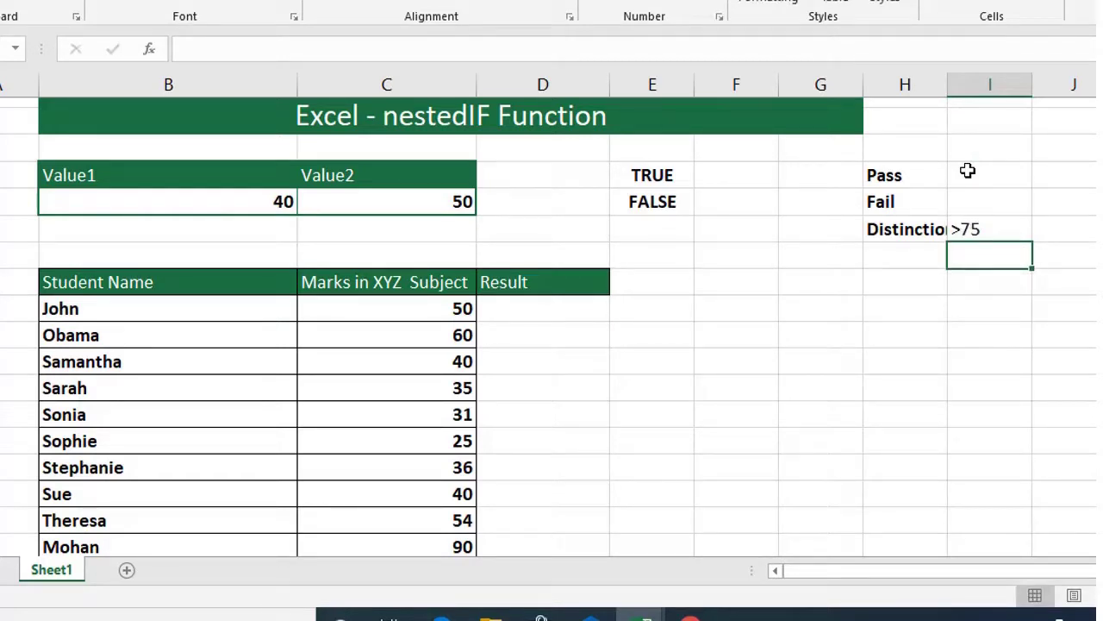
{"action": "left_click_drag", "start_coordinate": [948, 91], "coordinate": [971, 91]}
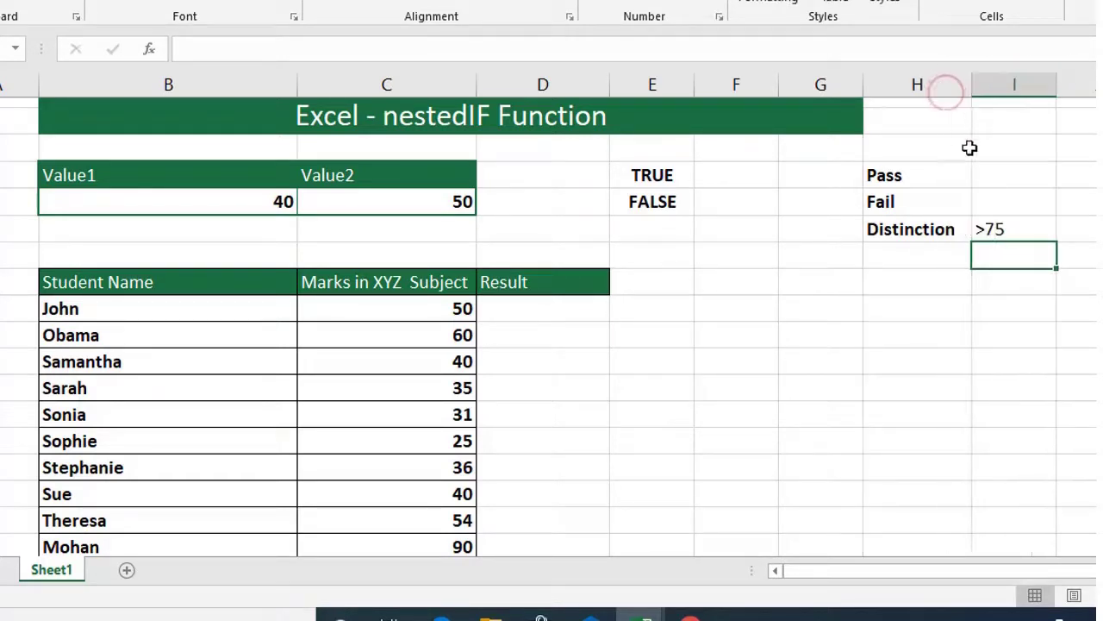
Enter the criteria <35 for Fail in I5 and >35 for Pass in I4
{"action": "left_click", "coordinate": [977, 199]}
{"action": "type", "text": "<"}
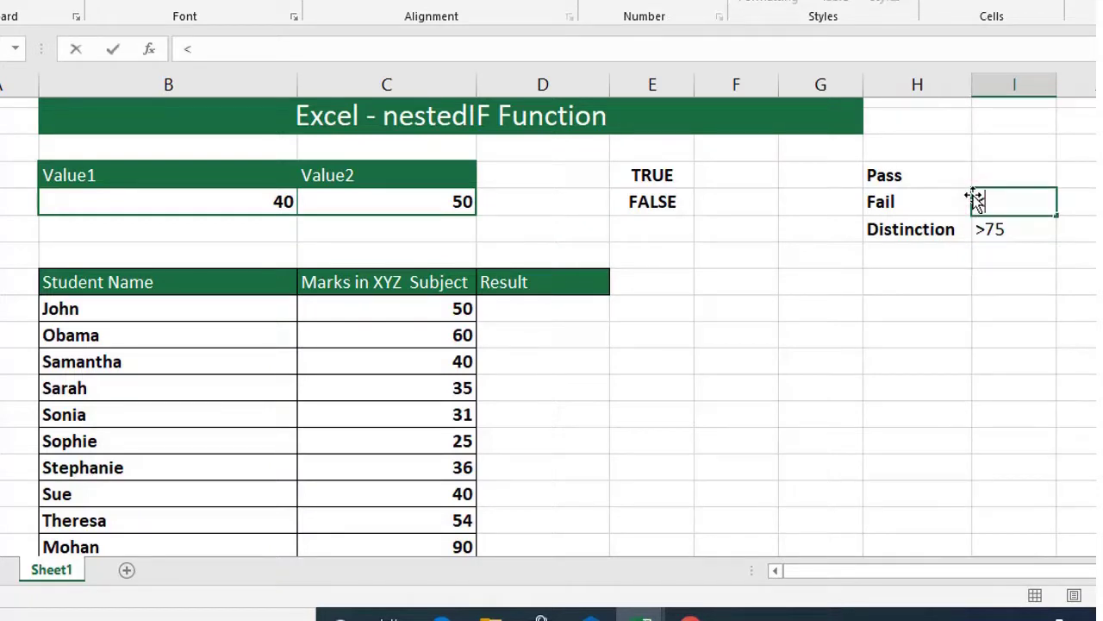
{"action": "type", "text": "35"}
{"action": "key", "text": "Return"}
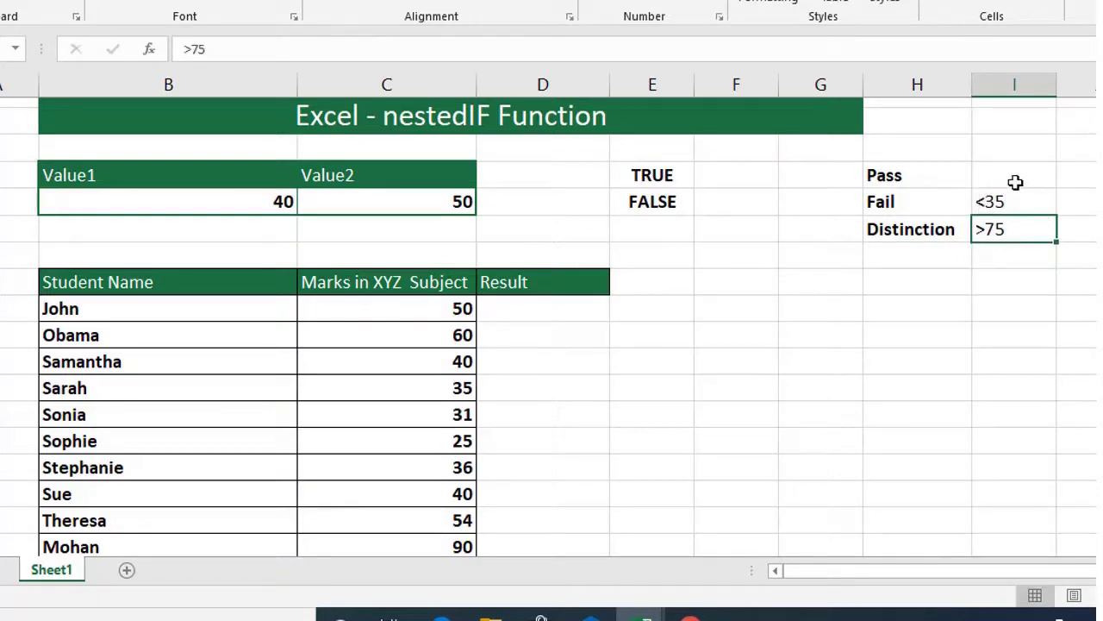
{"action": "left_click", "coordinate": [1016, 182]}
{"action": "type", "text": ">35"}
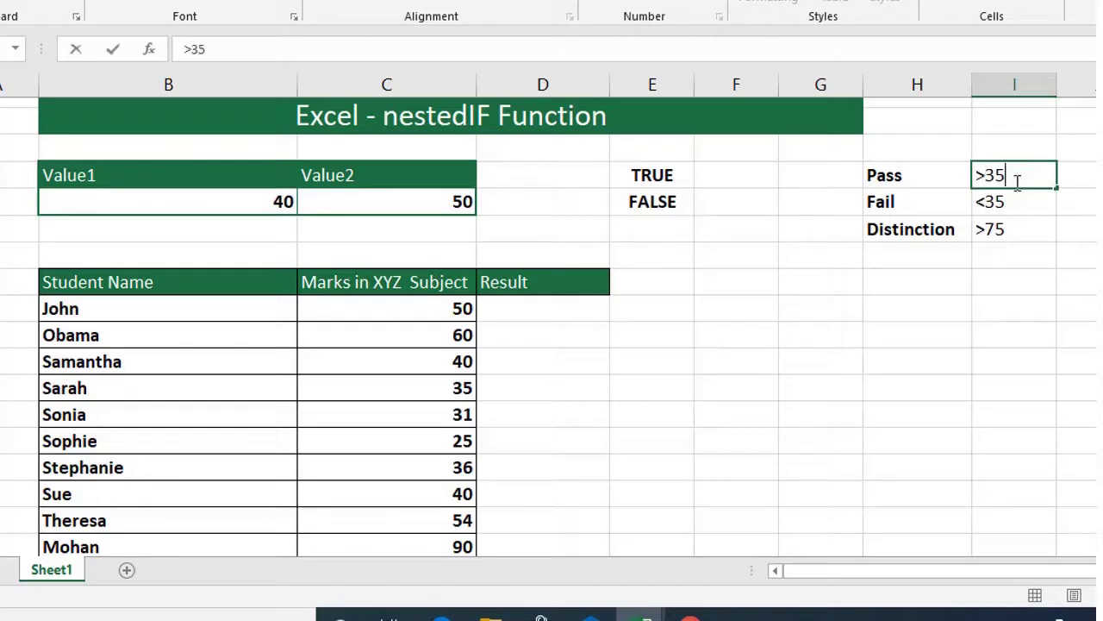
{"action": "key", "text": "Return"}
{"action": "left_click", "coordinate": [829, 363]}
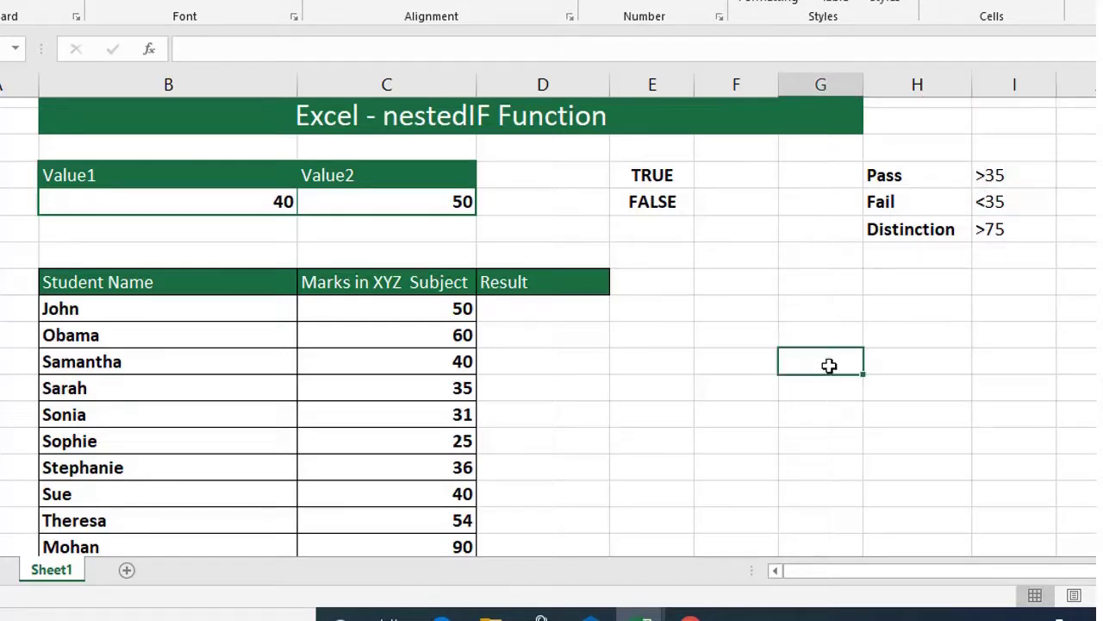
Start an IF formula in D9 that tests C9>75 and returns "Distinction" when true
{"action": "left_click", "coordinate": [582, 314]}
{"action": "type", "text": "=i"}
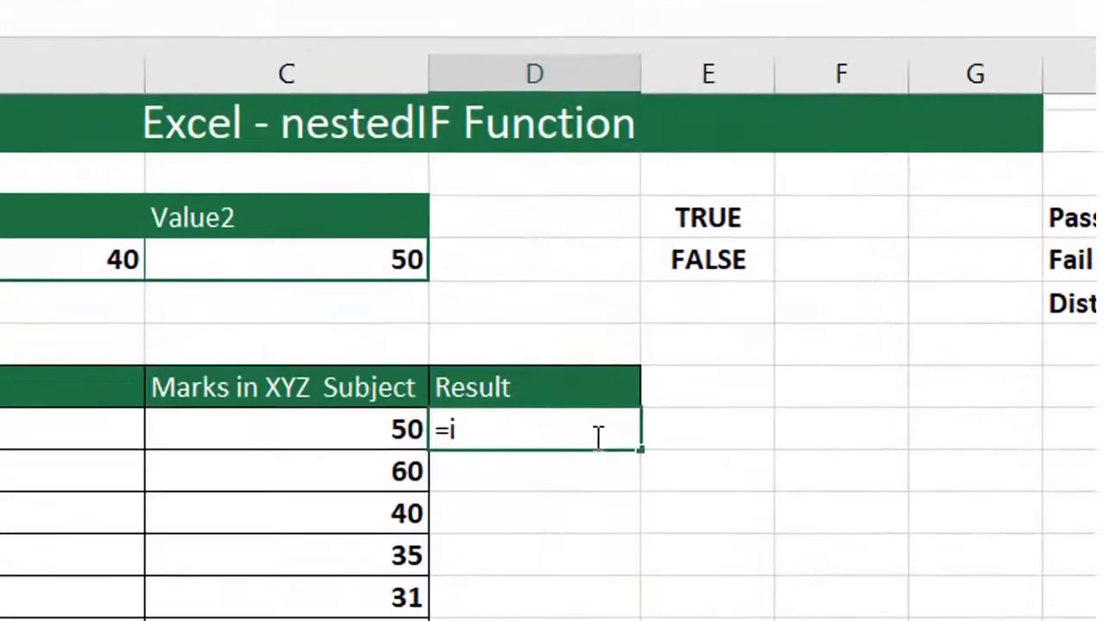
{"action": "type", "text": "f("}
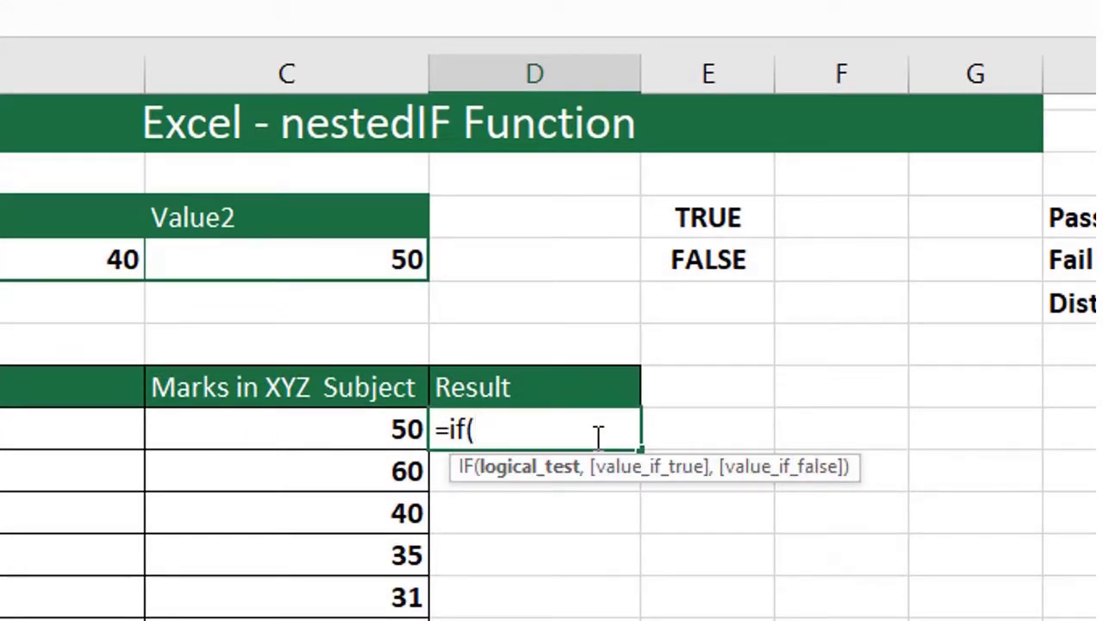
{"action": "left_click", "coordinate": [407, 428]}
{"action": "type", "text": ">"}
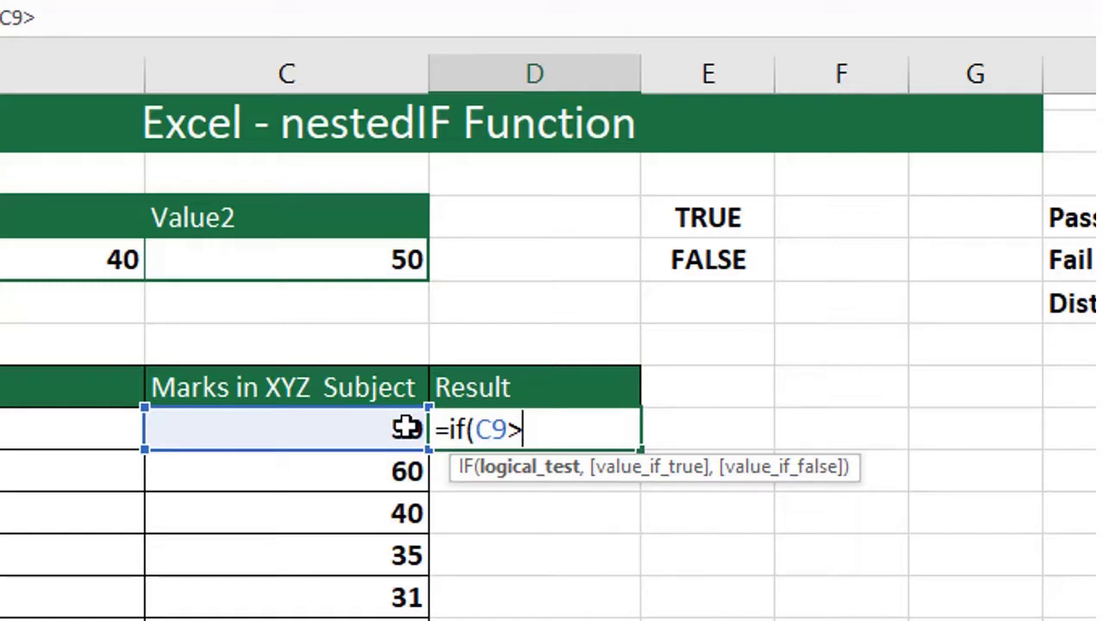
{"action": "type", "text": "75"}
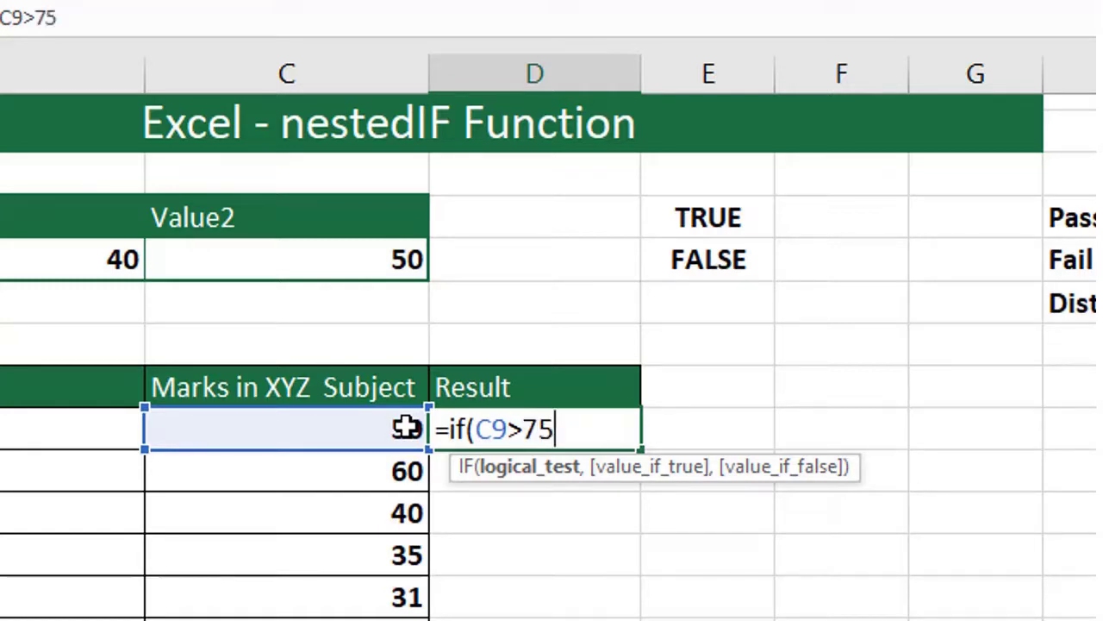
{"action": "type", "text": ","}
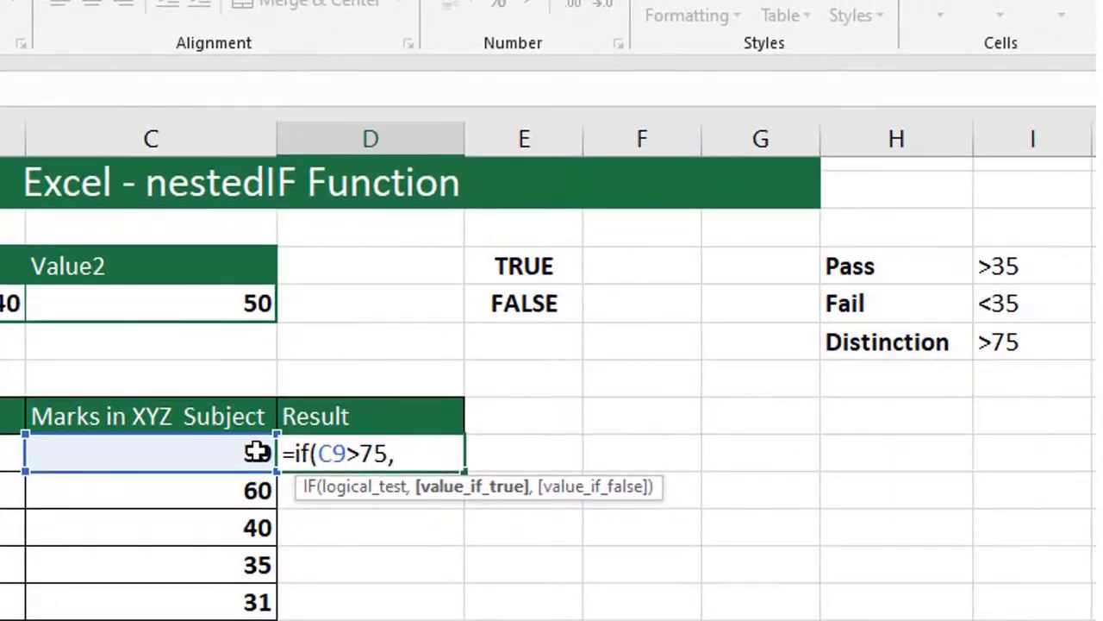
{"action": "type", "text": "\"Dist"}
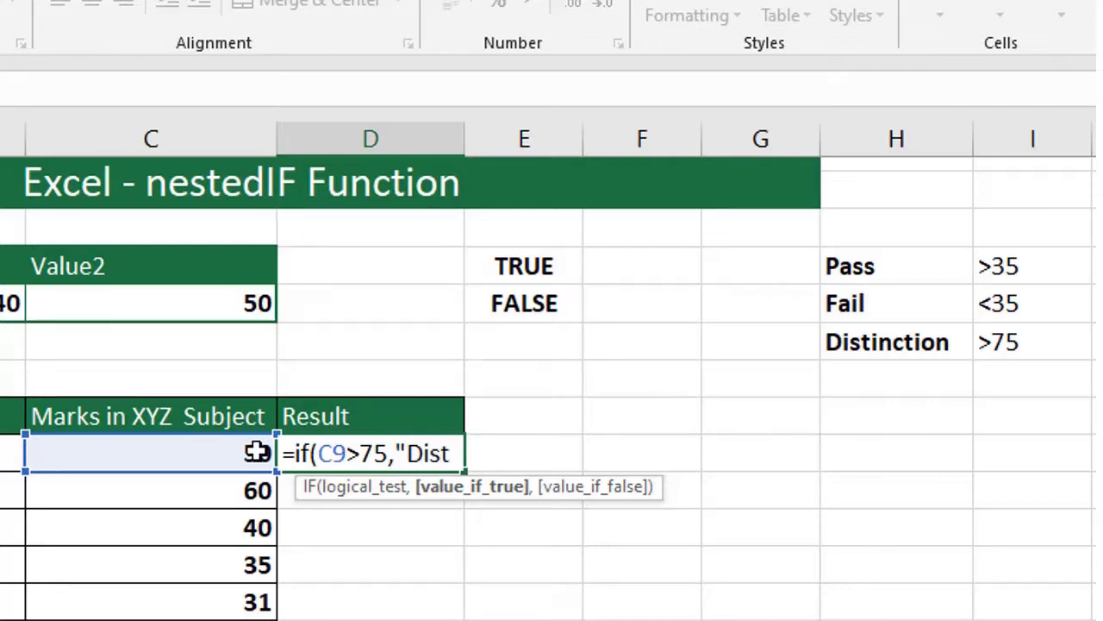
{"action": "type", "text": "inction"}
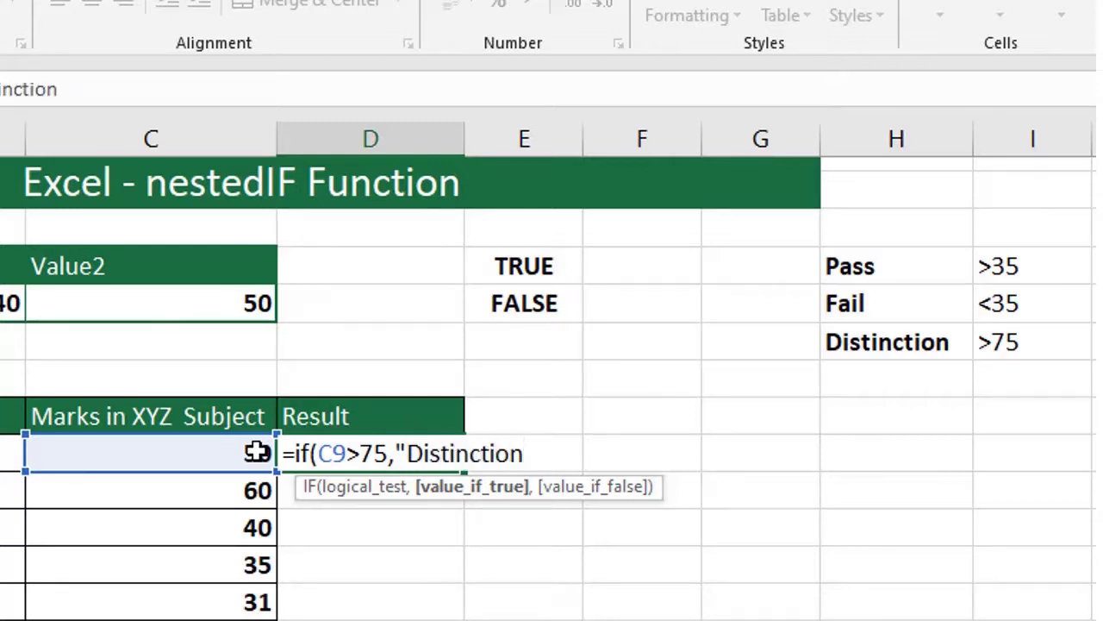
{"action": "type", "text": "\",."}
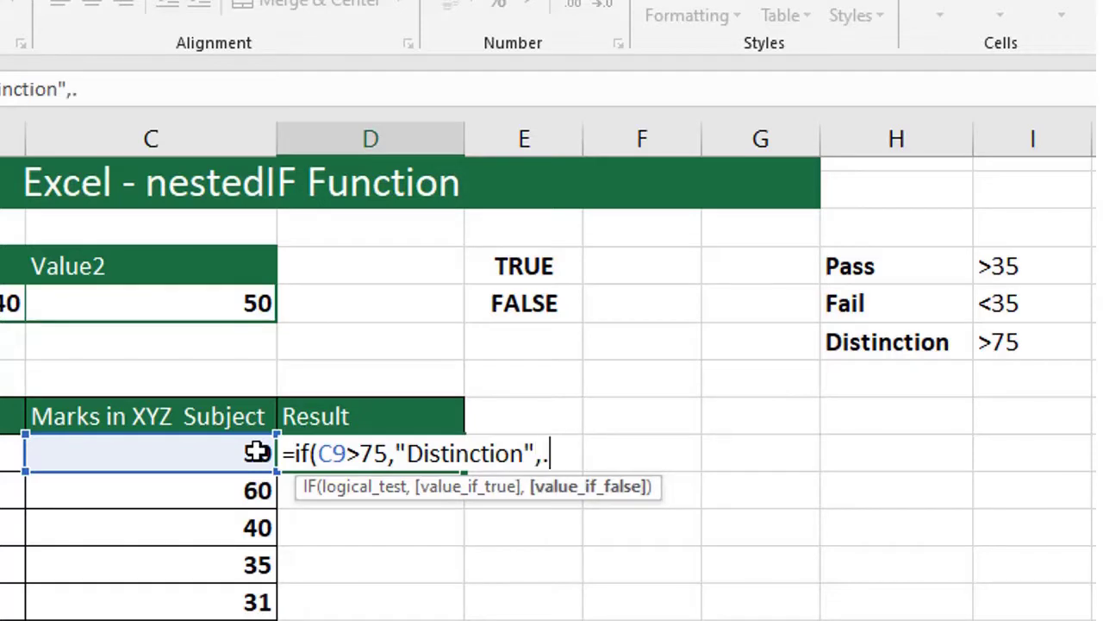
{"action": "key", "text": "BackSpace"}
Nest IF(C9>35,"Pass","Fail") as the value-if-false argument and enter the completed formula in D9
{"action": "type", "text": "if("}
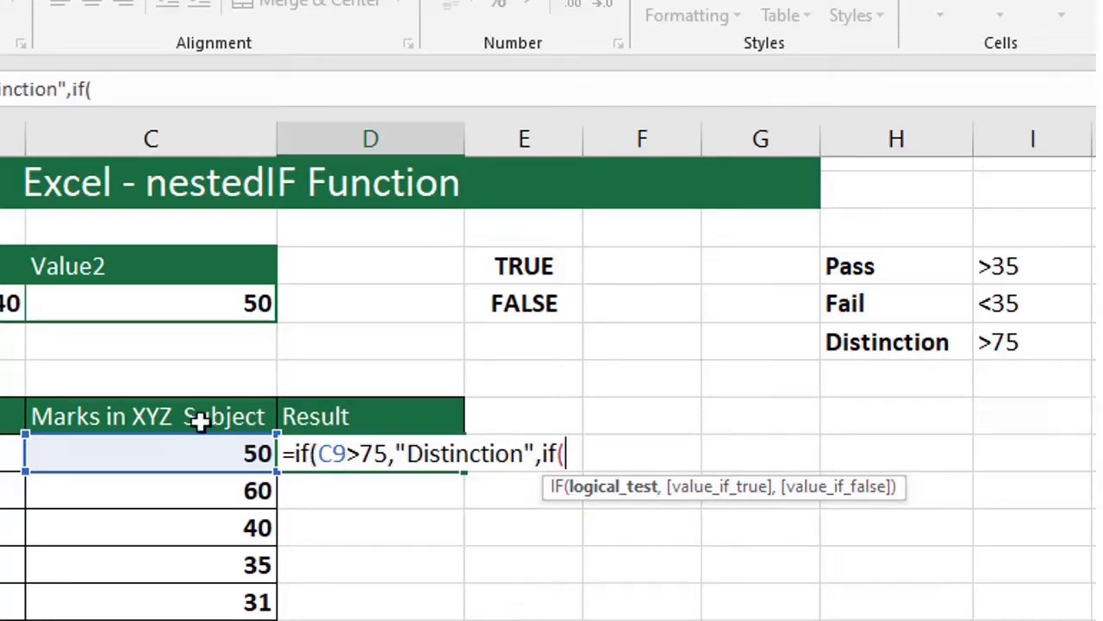
{"action": "left_click", "coordinate": [190, 460]}
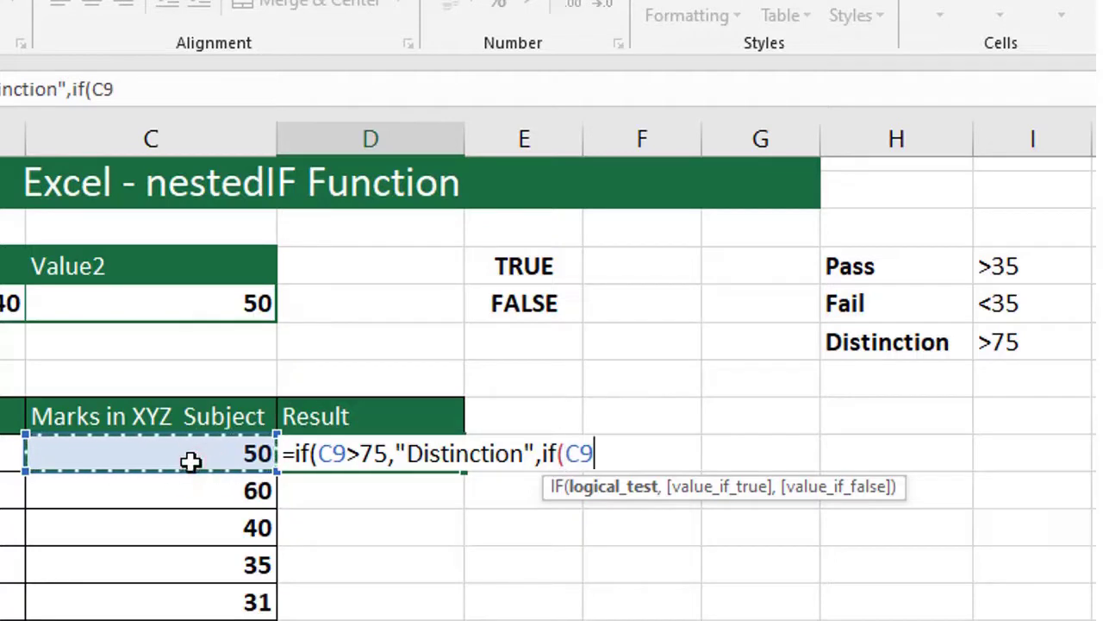
{"action": "type", "text": ">35,"}
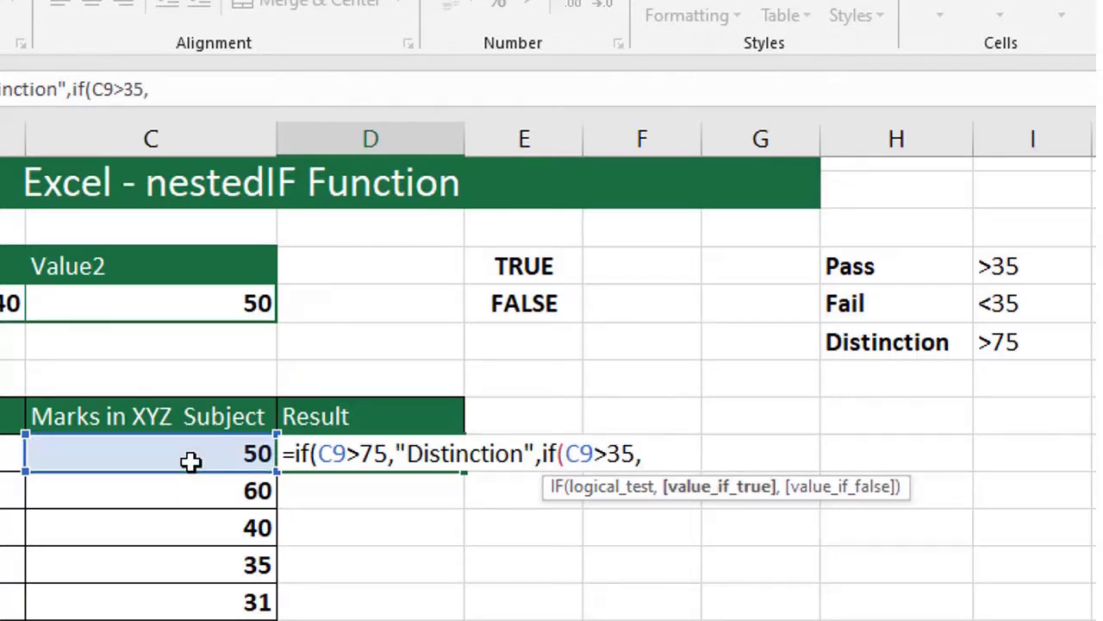
{"action": "type", "text": "\"Pass\""}
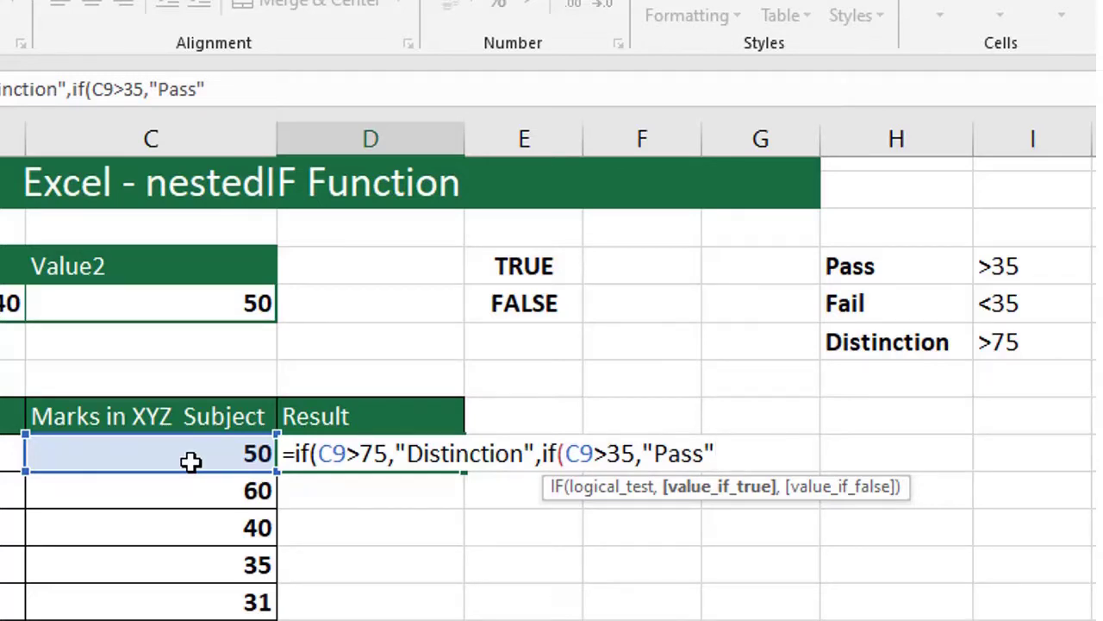
{"action": "type", "text": ","}
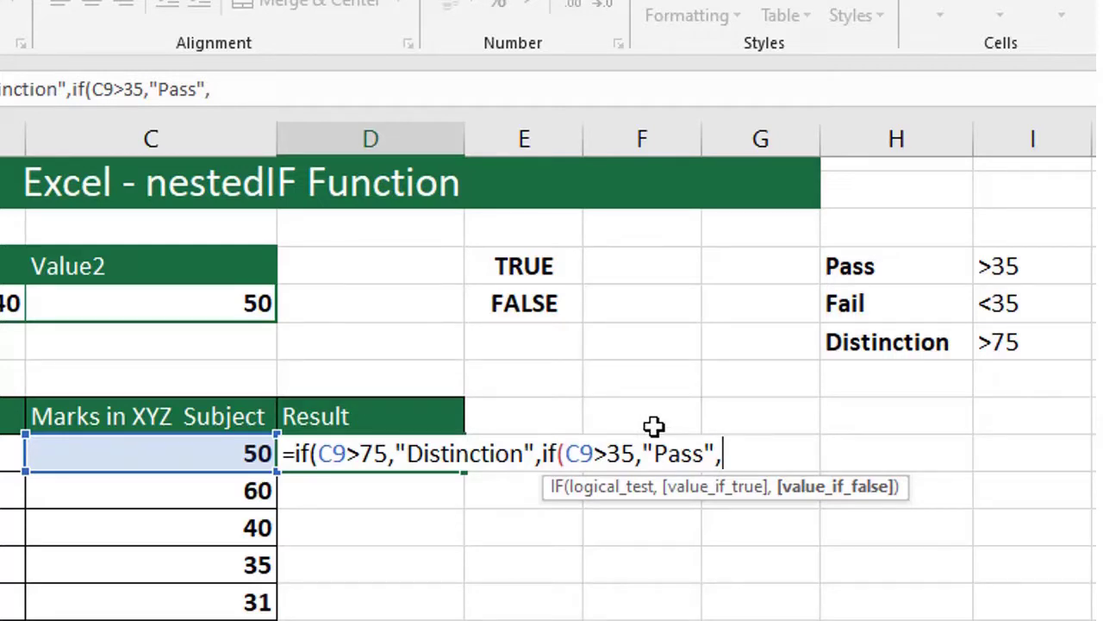
{"action": "type", "text": "\""}
{"action": "type", "text": "Fa"}
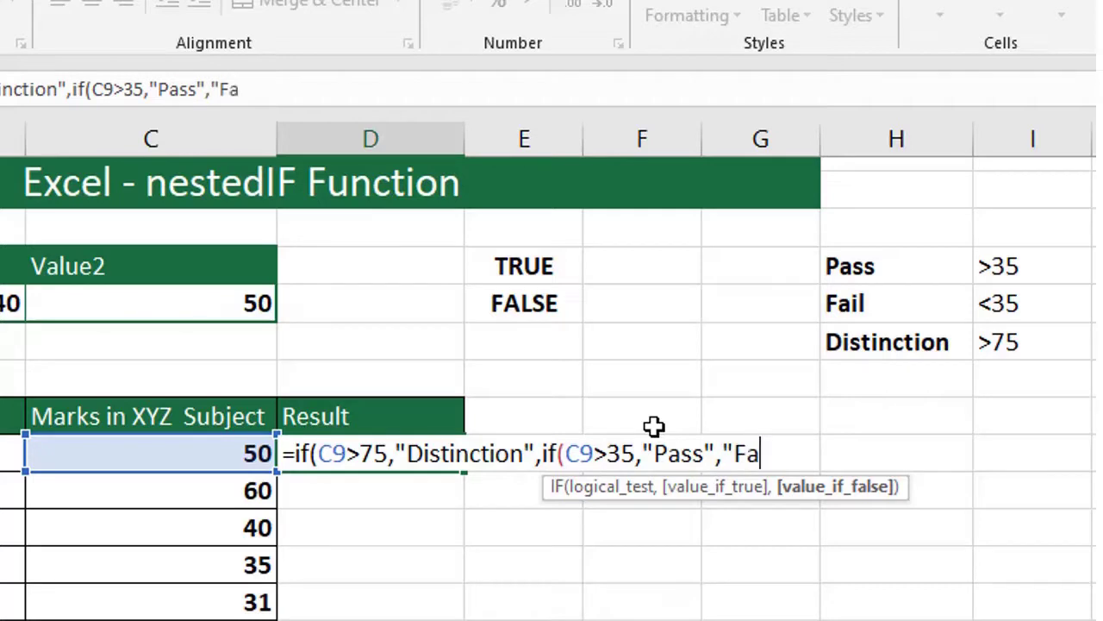
{"action": "type", "text": "il\")"}
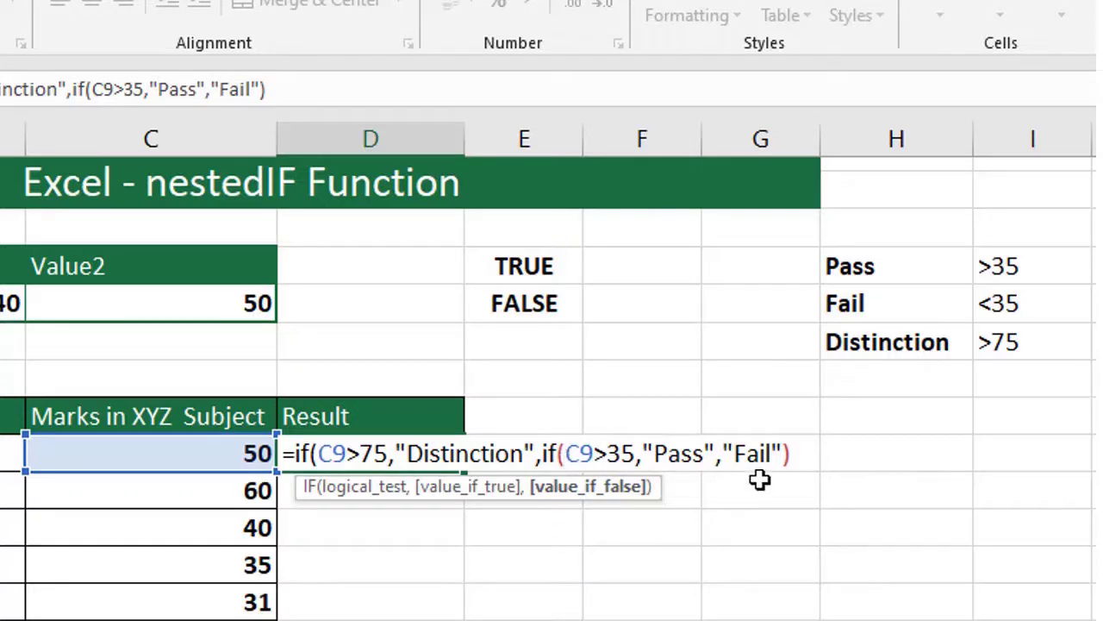
{"action": "type", "text": ")"}
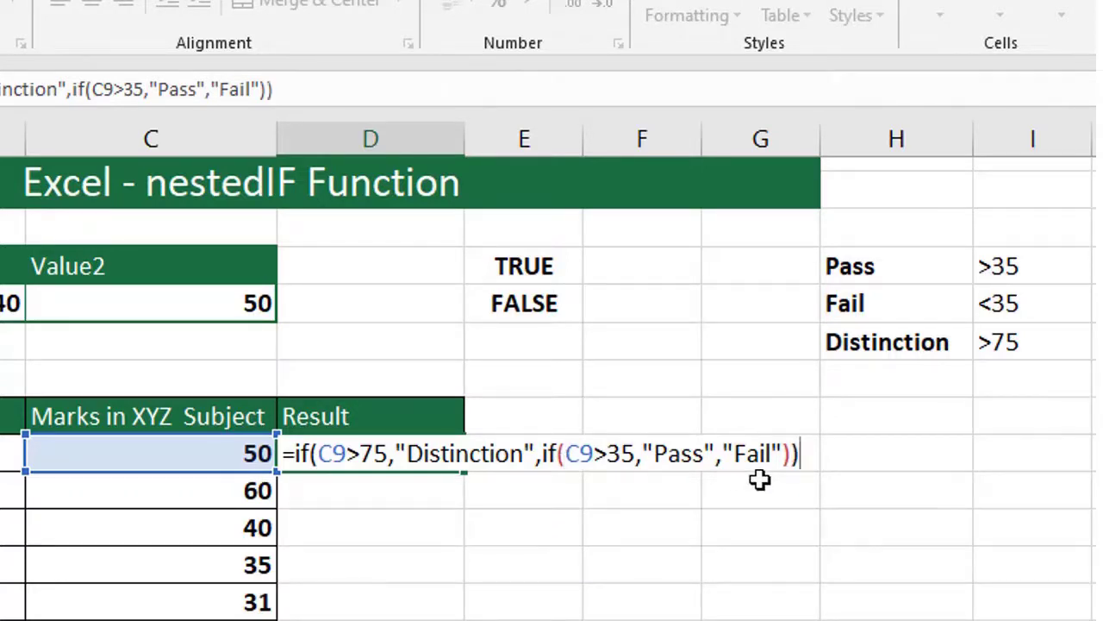
{"action": "key", "text": "Return"}
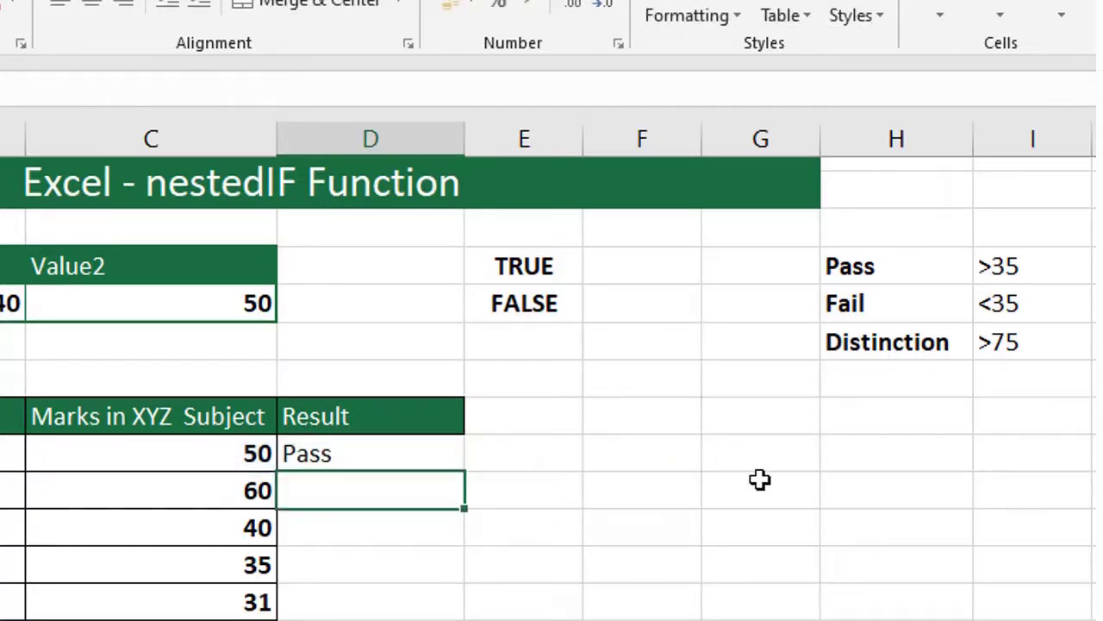
Fill the nested IF formula from D9 down the Result column to D18 and review the grades
{"action": "left_click", "coordinate": [440, 456]}
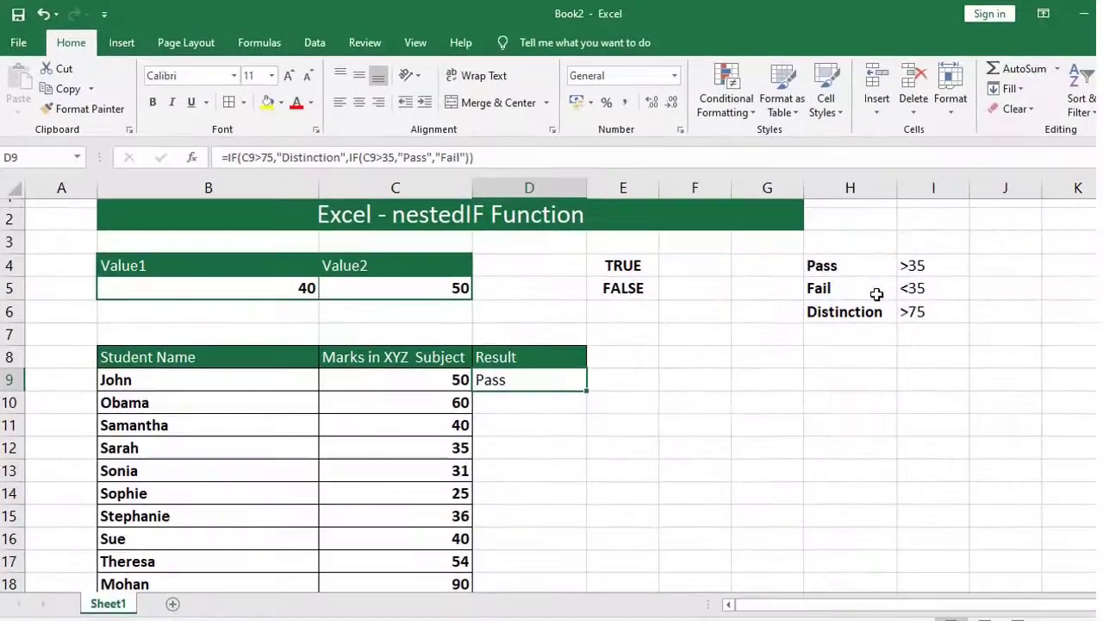
{"action": "left_click", "coordinate": [677, 421]}
{"action": "left_click", "coordinate": [560, 384]}
{"action": "left_click_drag", "start_coordinate": [586, 390], "coordinate": [567, 588]}
{"action": "left_click", "coordinate": [687, 484]}
{"action": "scroll", "coordinate": [688, 483], "scroll_direction": "down", "scroll_amount": 2}
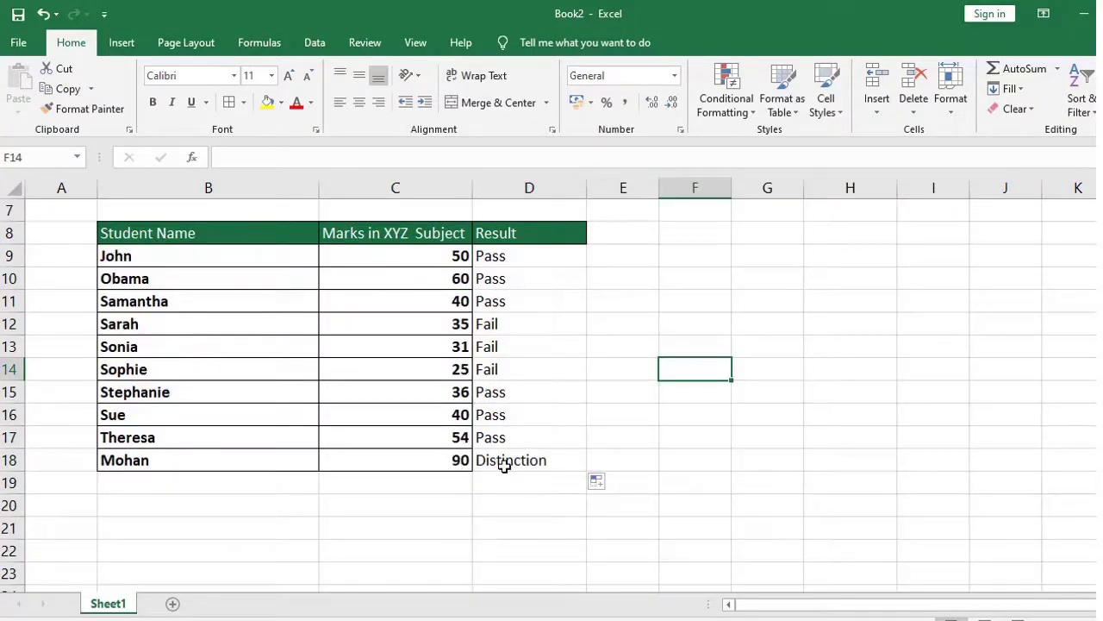
{"action": "scroll", "coordinate": [504, 465], "scroll_direction": "up", "scroll_amount": 1}
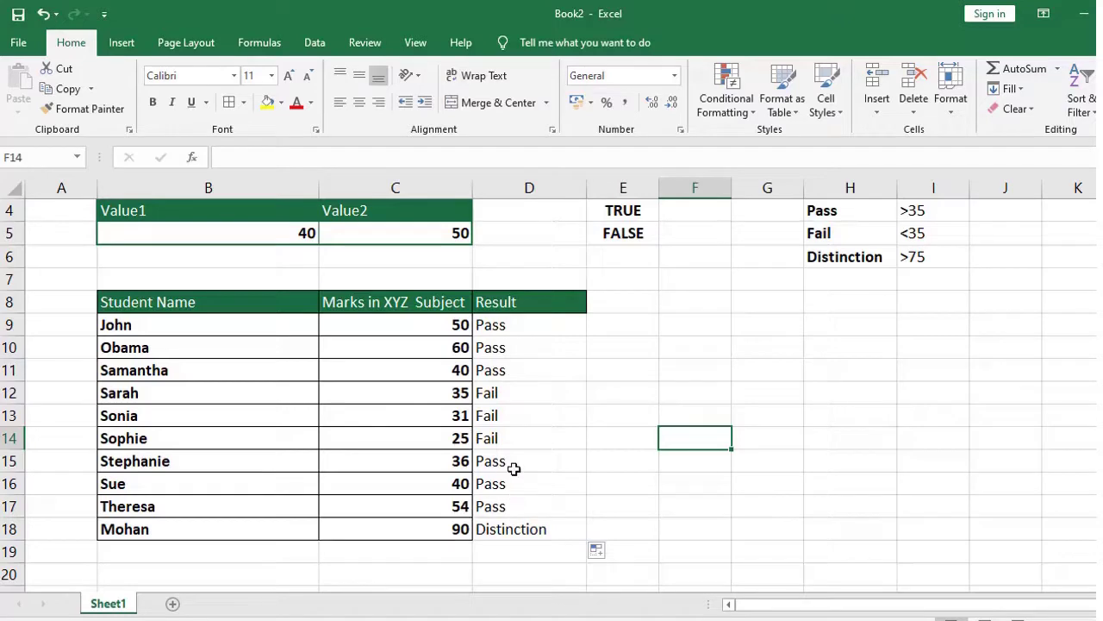
{"action": "scroll", "coordinate": [724, 474], "scroll_direction": "up", "scroll_amount": 1}
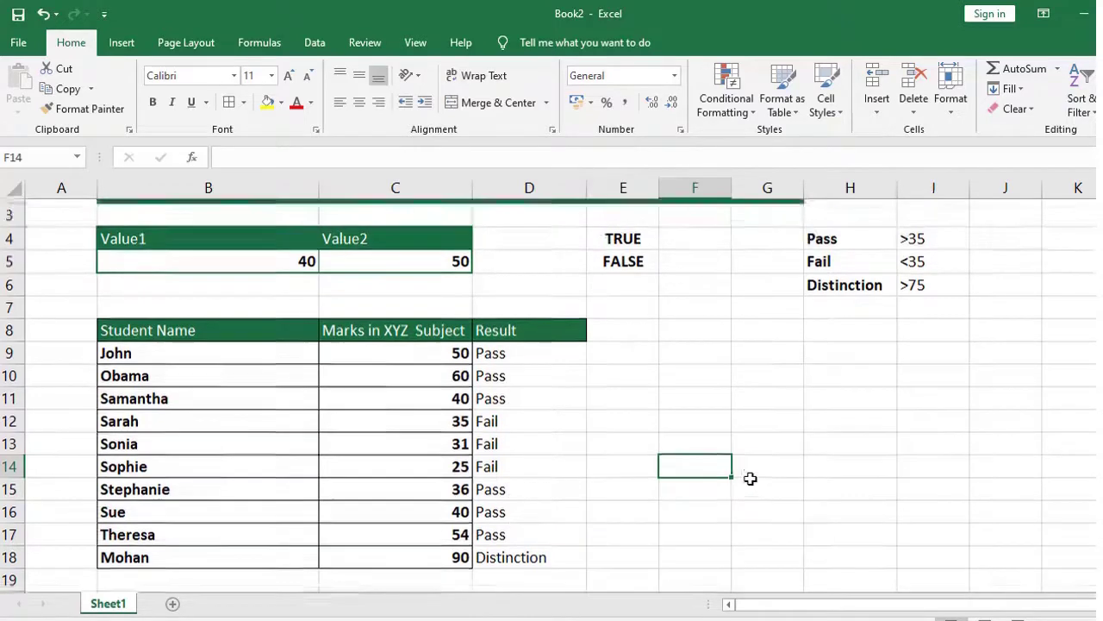